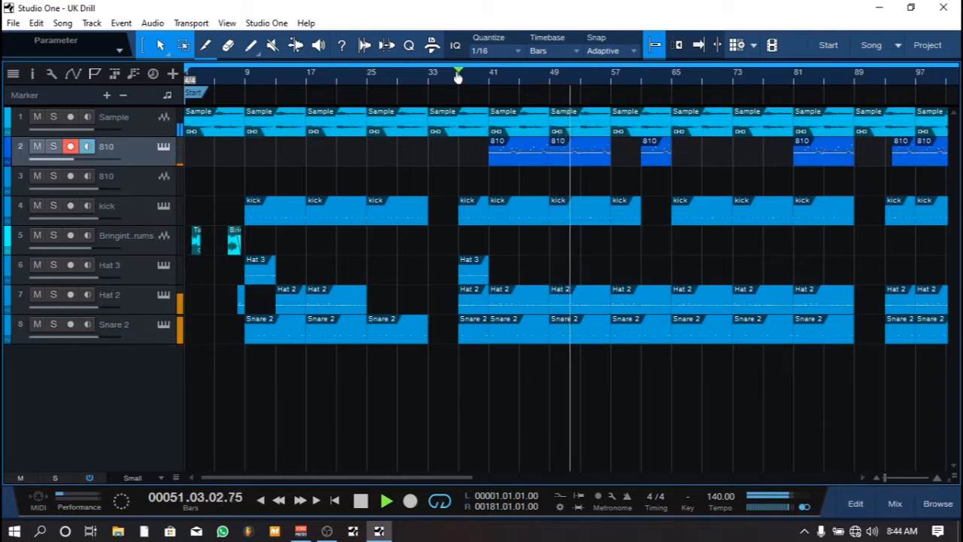
Stop the arrangement's playback and place the playback cursor at bar 37.
{"action": "key", "text": "space"}
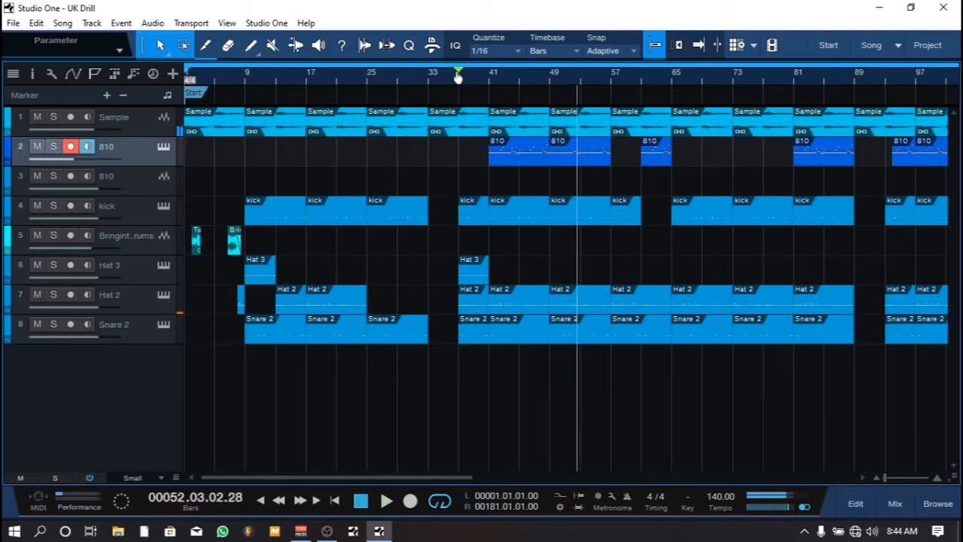
{"action": "left_click", "coordinate": [458, 76]}
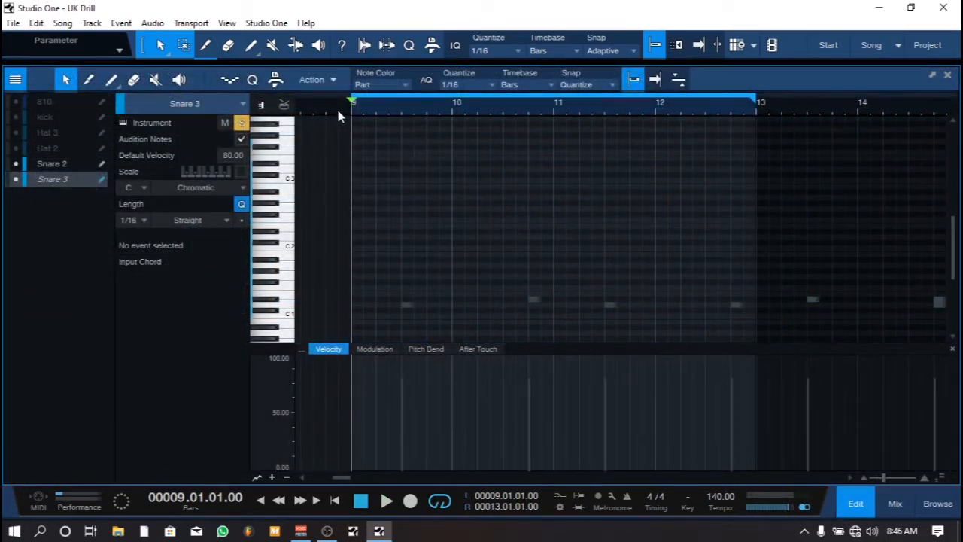
Draw 1/8 notes for the FLESH SNARE on beat 3 of bars 9 to 12 in the Snare 3 part and audition them.
{"action": "scroll", "coordinate": [337, 106], "scroll_direction": "up", "scroll_amount": 2}
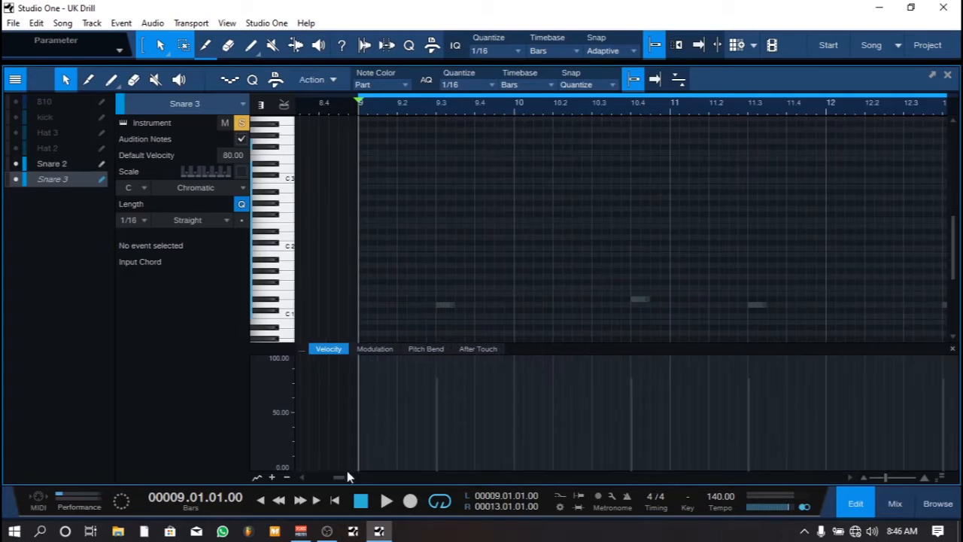
{"action": "left_click", "coordinate": [16, 79]}
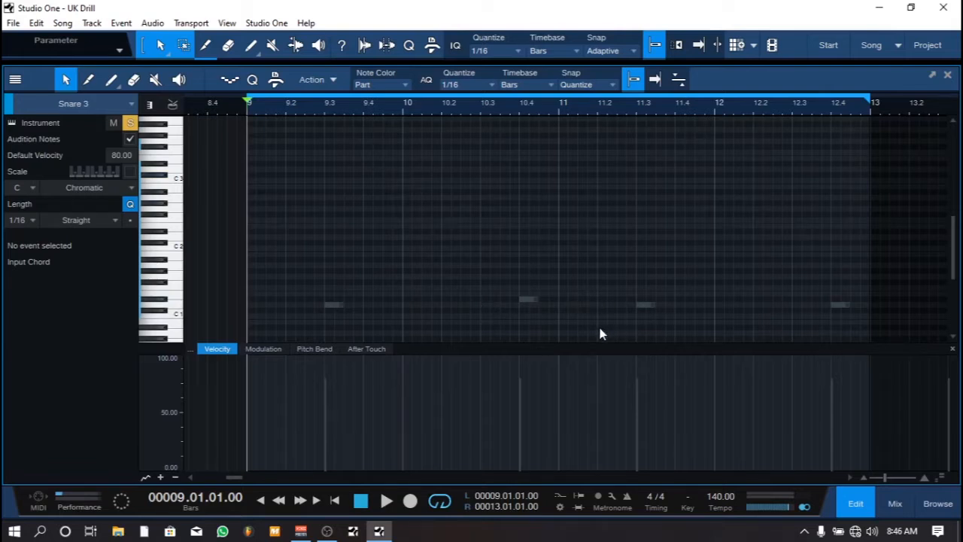
{"action": "left_click", "coordinate": [112, 80]}
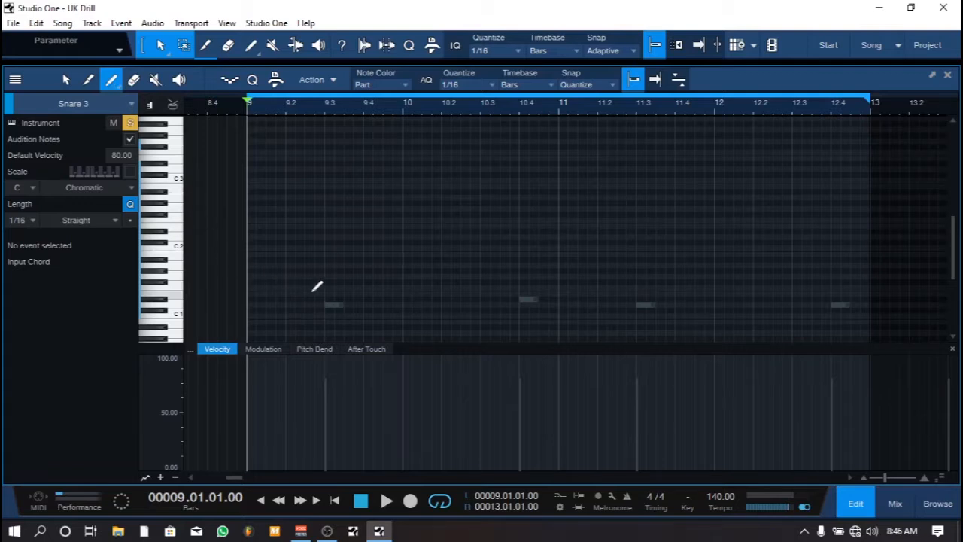
{"action": "left_click", "coordinate": [333, 301]}
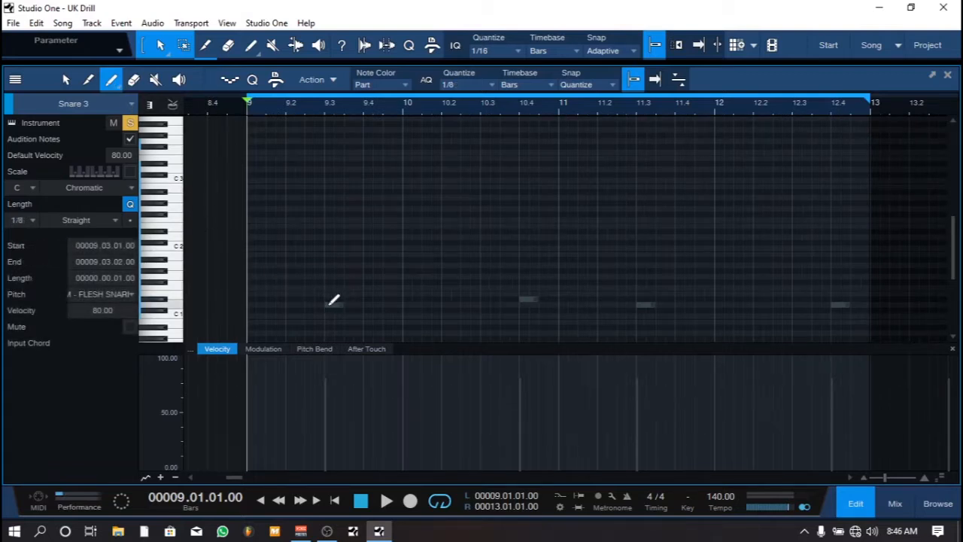
{"action": "left_click_drag", "start_coordinate": [334, 301], "coordinate": [344, 302]}
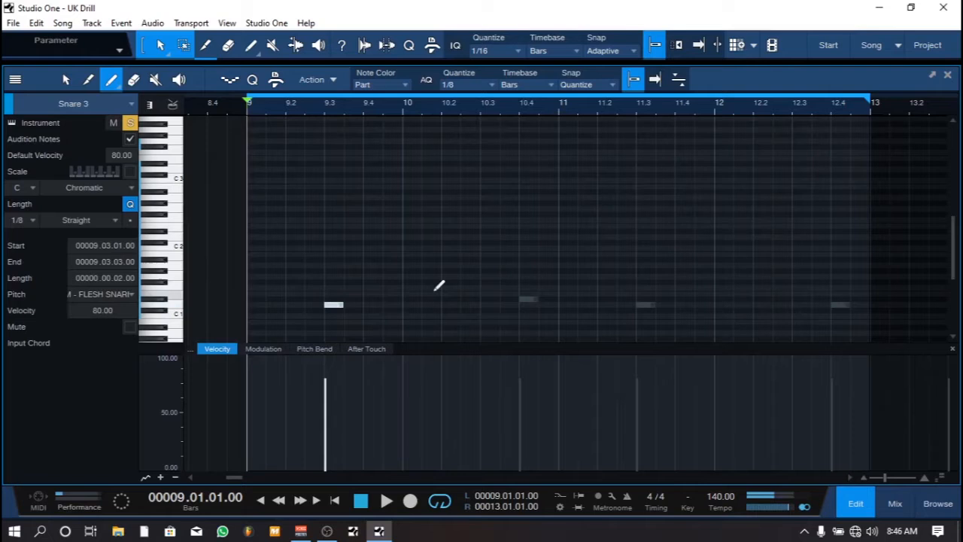
{"action": "left_click", "coordinate": [483, 304]}
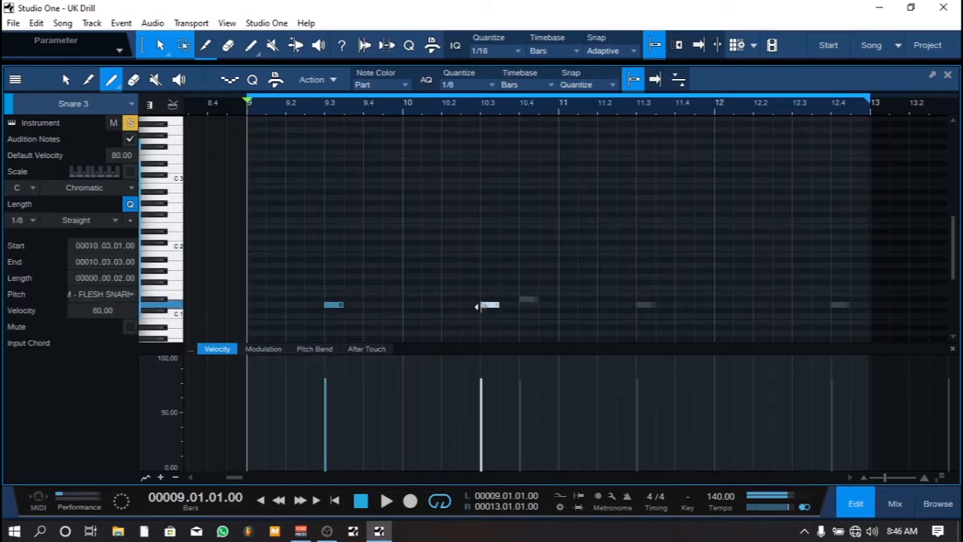
{"action": "left_click", "coordinate": [641, 304]}
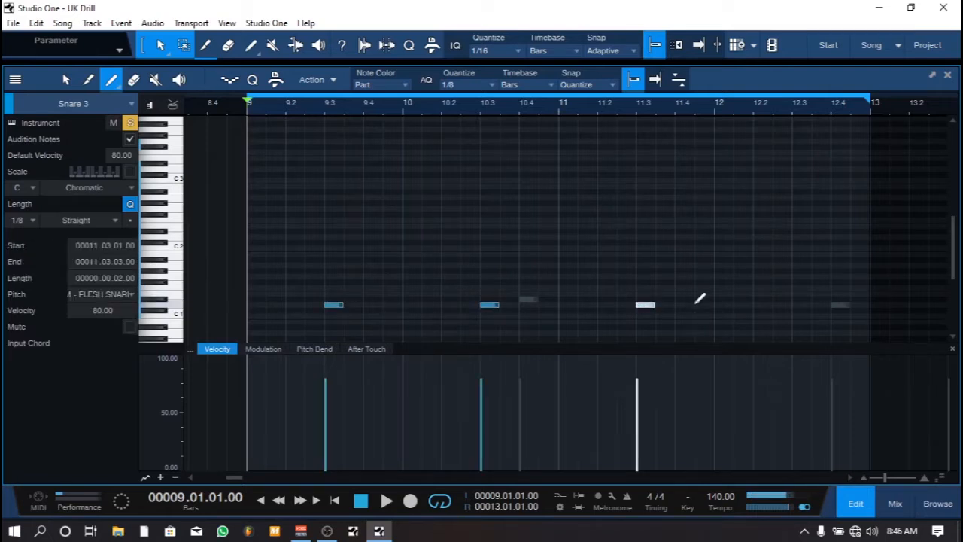
{"action": "left_click", "coordinate": [798, 304]}
{"action": "key", "text": "space"}
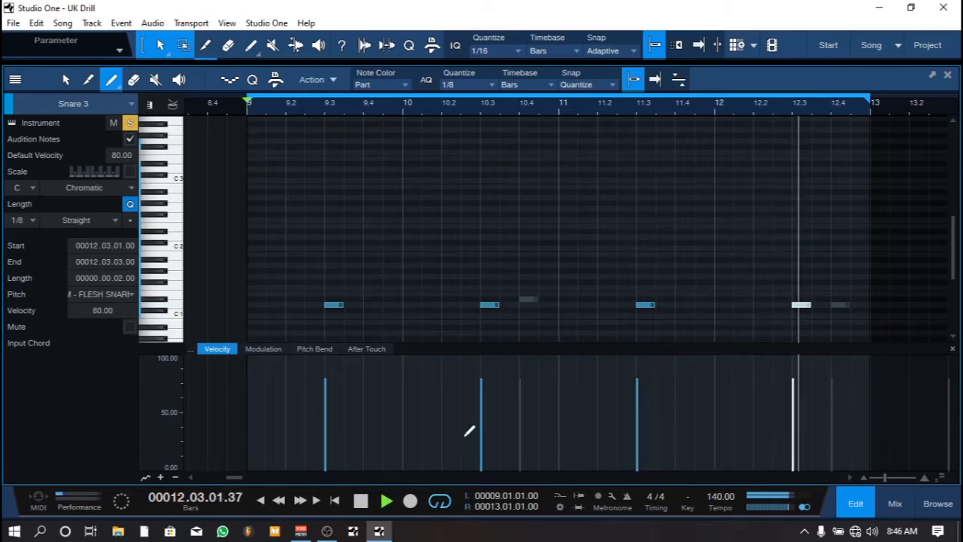
{"action": "key", "text": "space"}
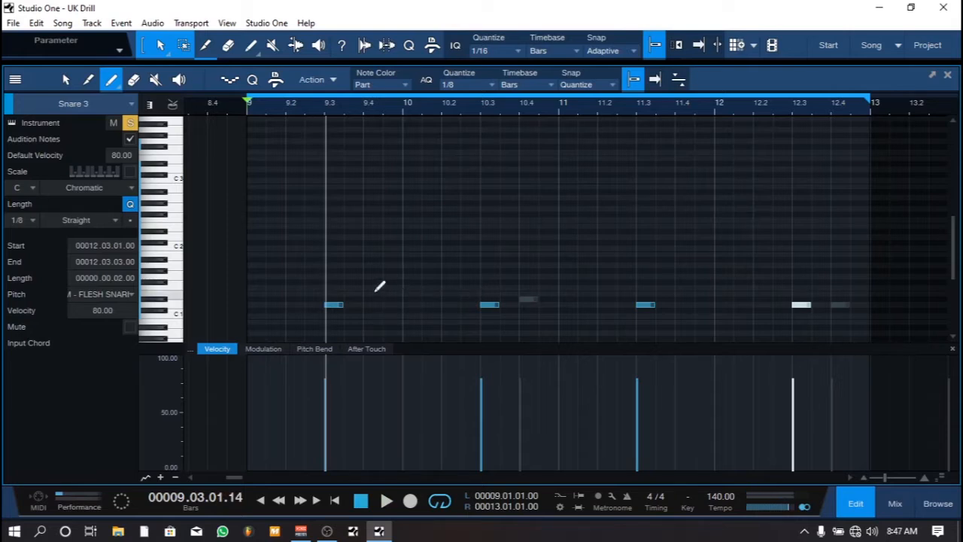
Replace the snare notes on beat 3 of bars 10 and 12 with notes on beat 4, and play the loop.
{"action": "left_click", "coordinate": [336, 303]}
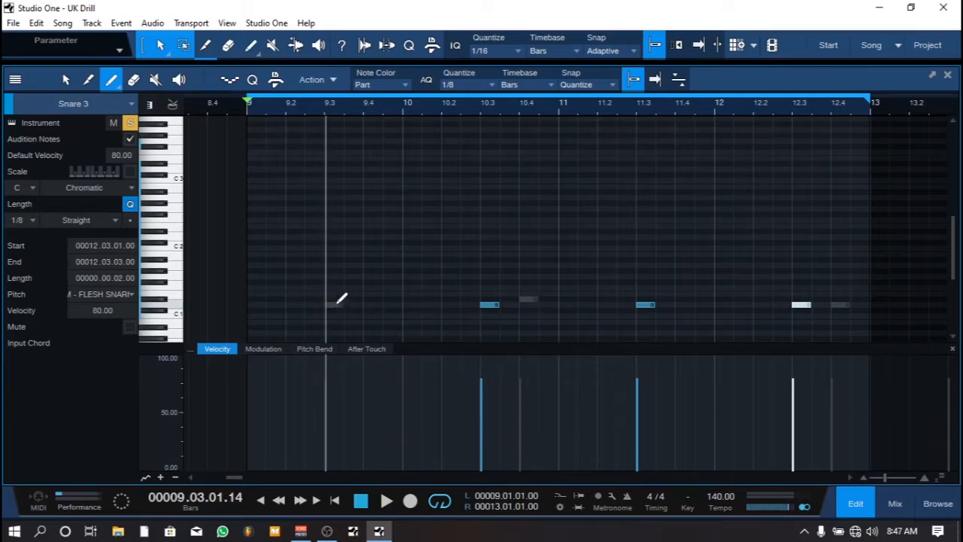
{"action": "left_click", "coordinate": [336, 303]}
{"action": "left_click", "coordinate": [489, 304]}
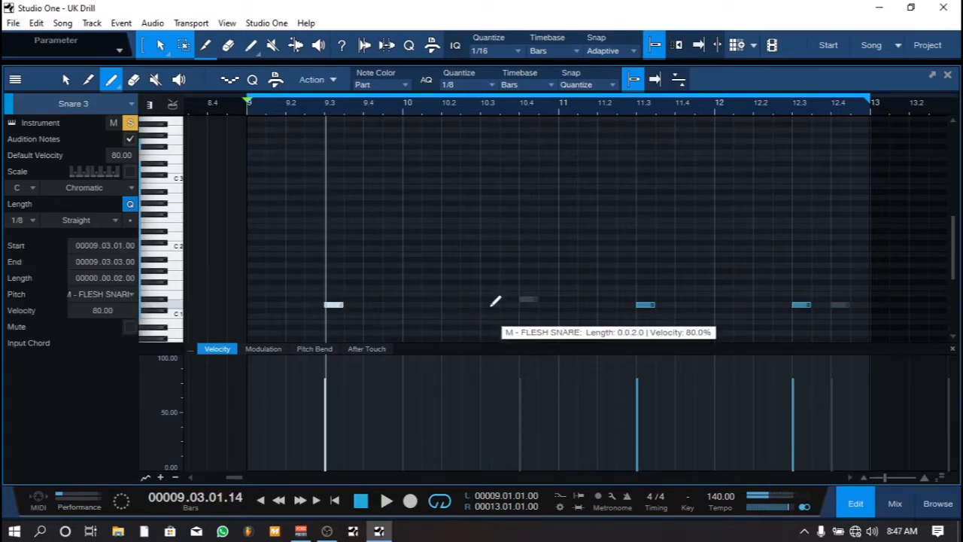
{"action": "left_click", "coordinate": [529, 303]}
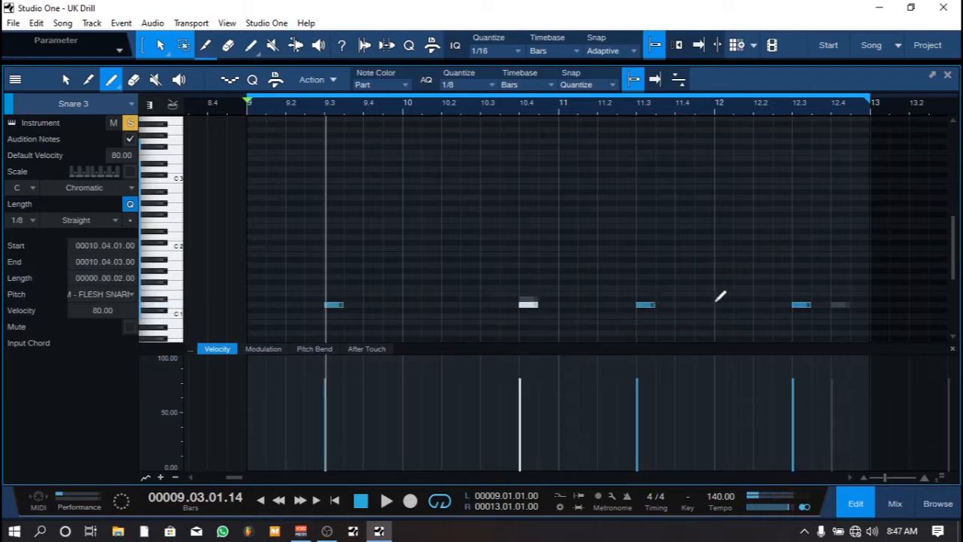
{"action": "left_click", "coordinate": [800, 304]}
{"action": "left_click", "coordinate": [838, 303]}
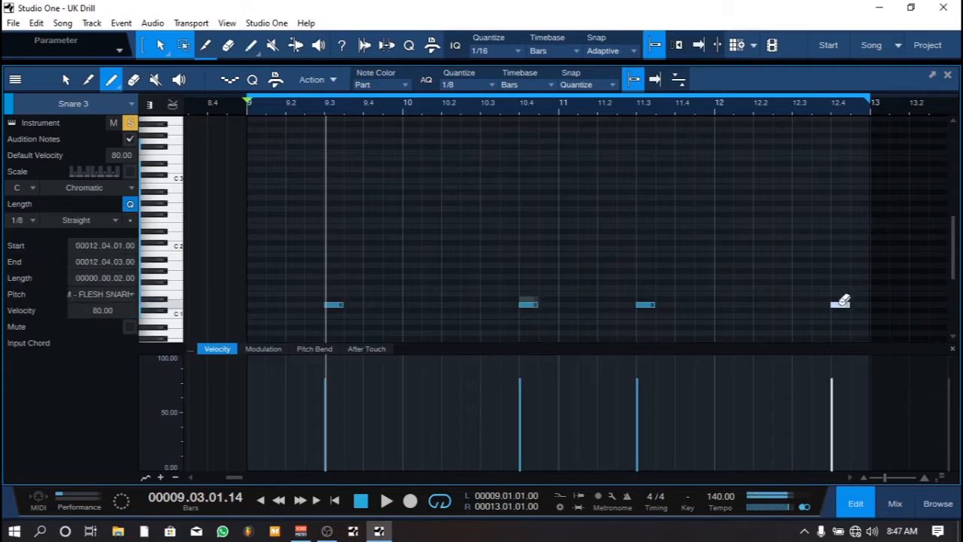
{"action": "key", "text": "space"}
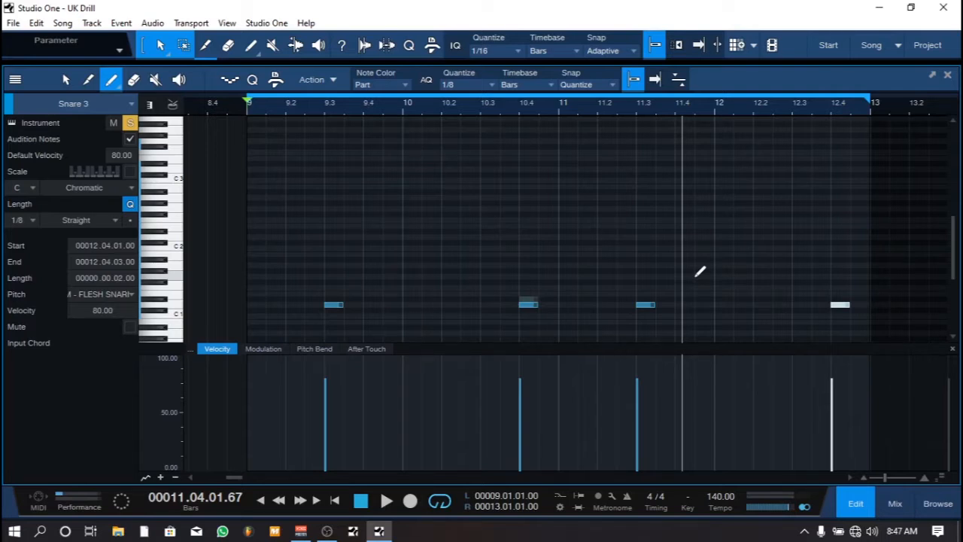
Rearrange the snare notes to beat 4 of bars 9 and 11 and beat 3 of bars 10 and 12, and audition the pattern.
{"action": "left_click", "coordinate": [338, 301]}
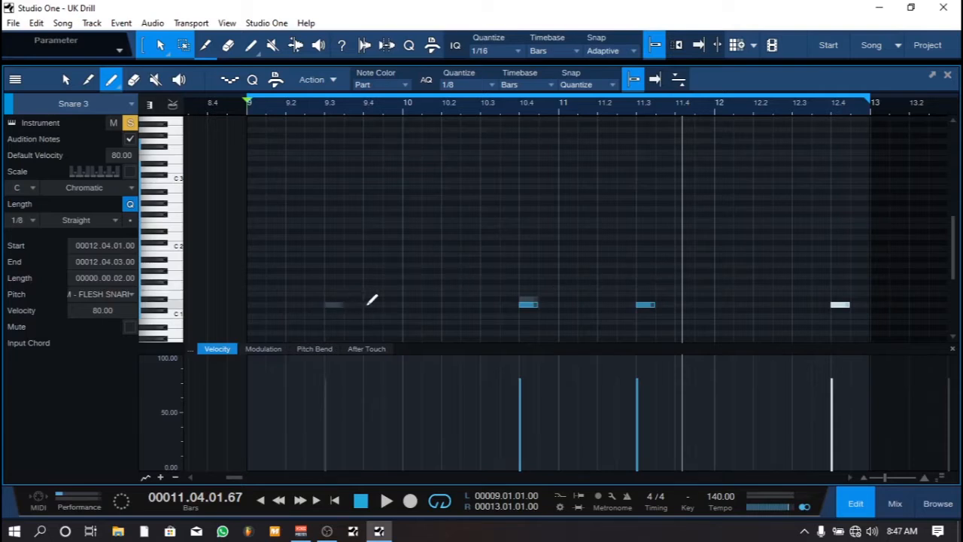
{"action": "left_click", "coordinate": [367, 303]}
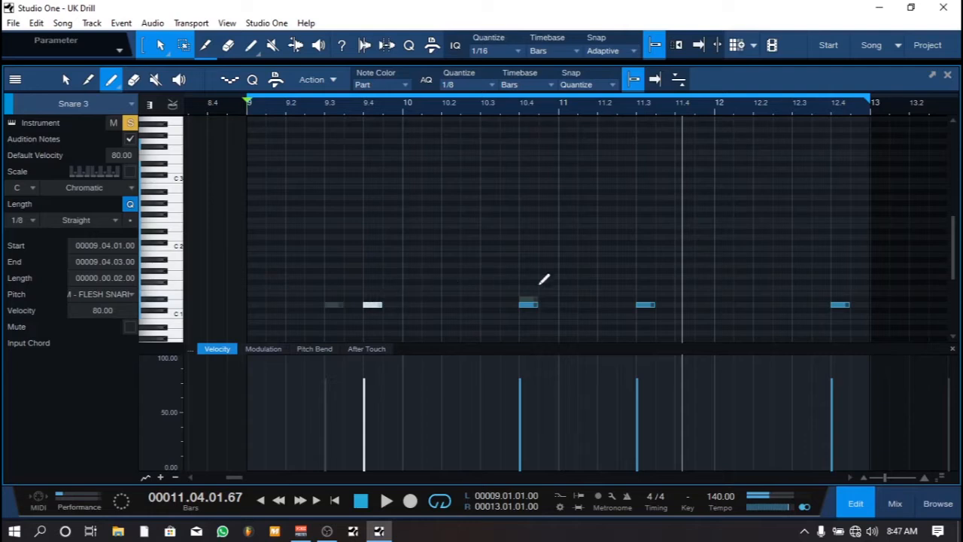
{"action": "left_click", "coordinate": [489, 304]}
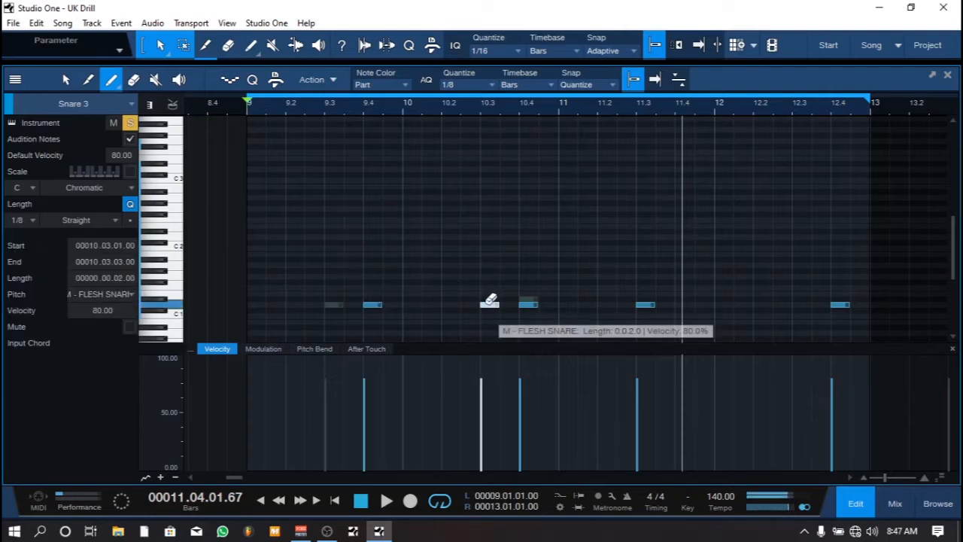
{"action": "left_click", "coordinate": [528, 304]}
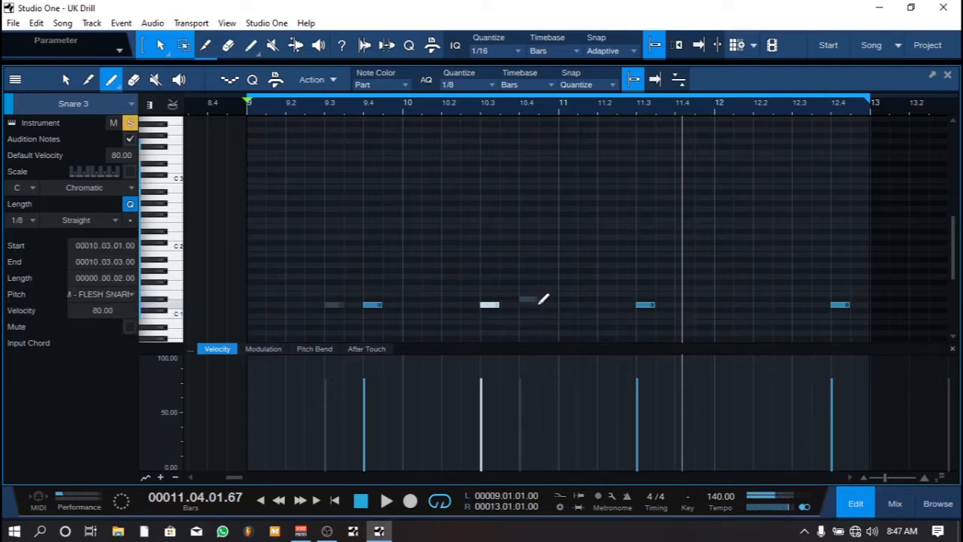
{"action": "left_click", "coordinate": [647, 303]}
{"action": "left_click", "coordinate": [684, 304]}
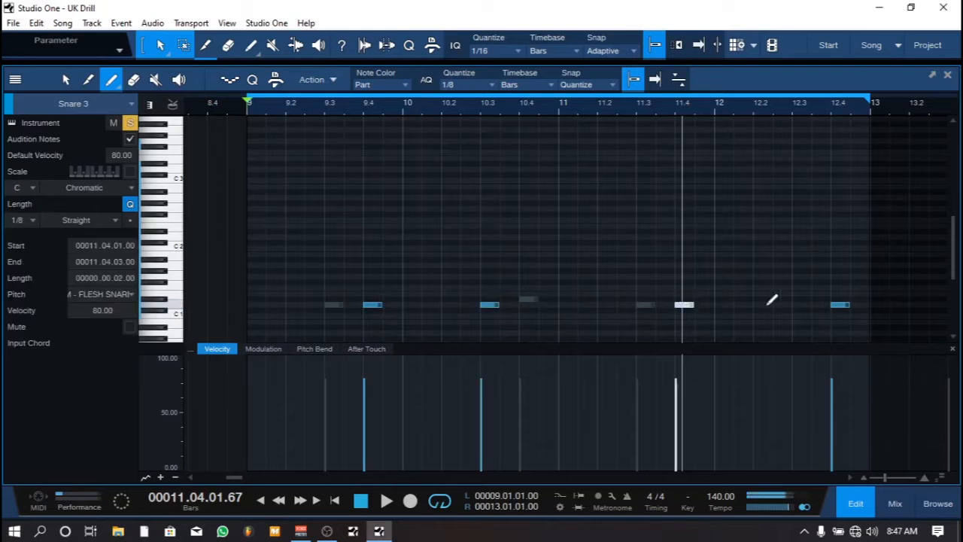
{"action": "left_click", "coordinate": [841, 304]}
{"action": "left_click", "coordinate": [800, 304]}
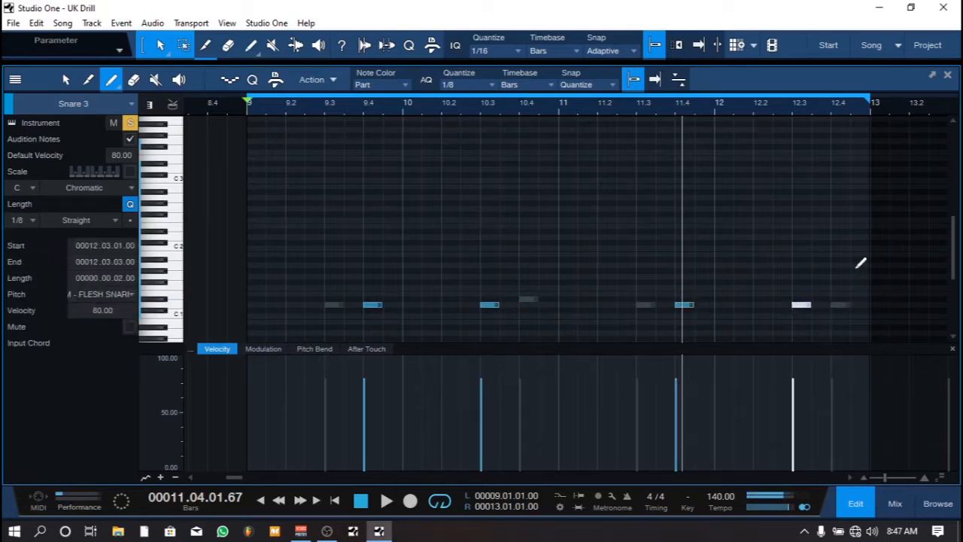
{"action": "key", "text": "space"}
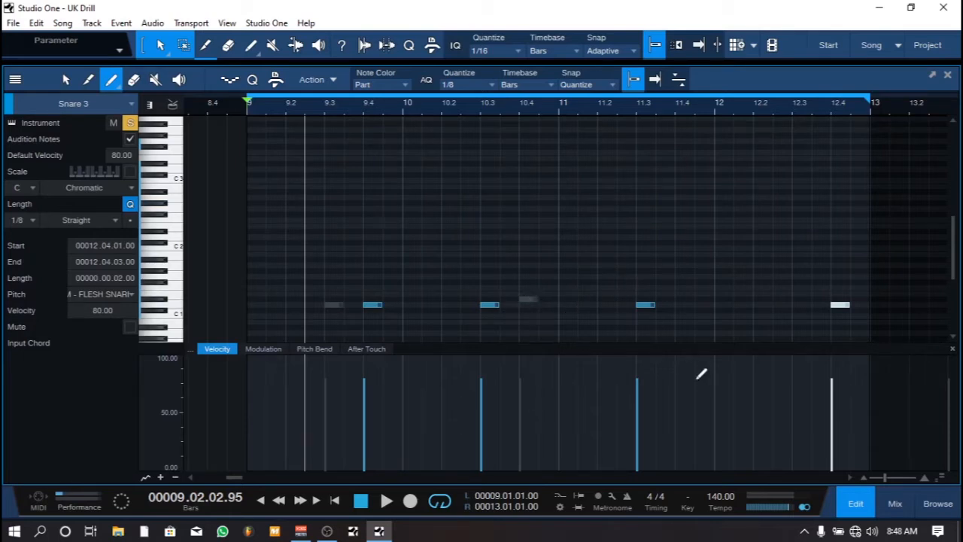
Return to the arrangement and duplicate the Hat 3 track without its events.
{"action": "key", "text": "F2"}
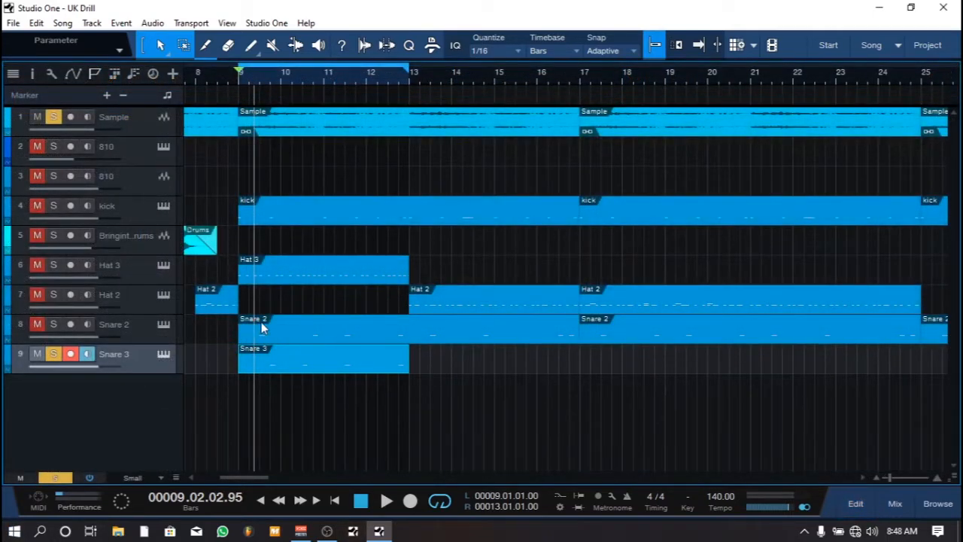
{"action": "left_click", "coordinate": [143, 274]}
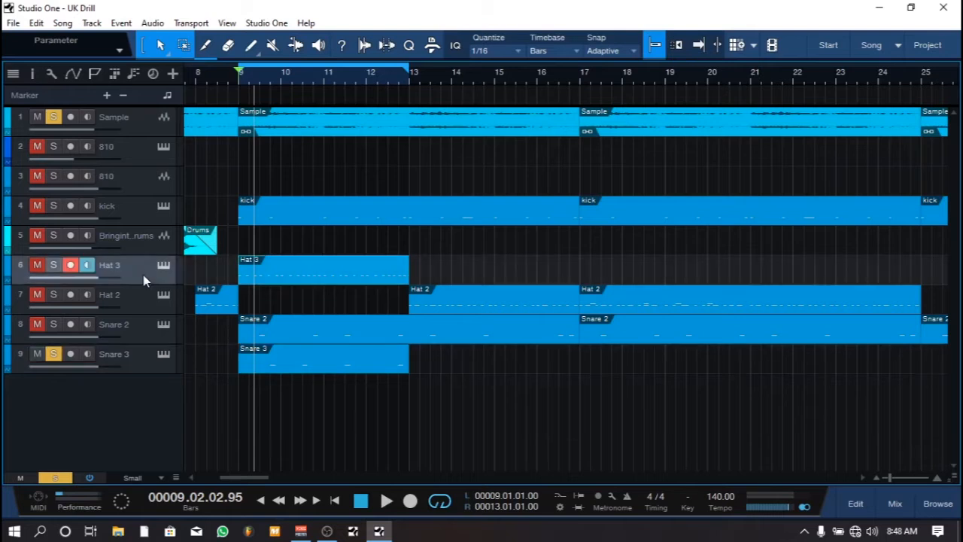
{"action": "right_click", "coordinate": [143, 275]}
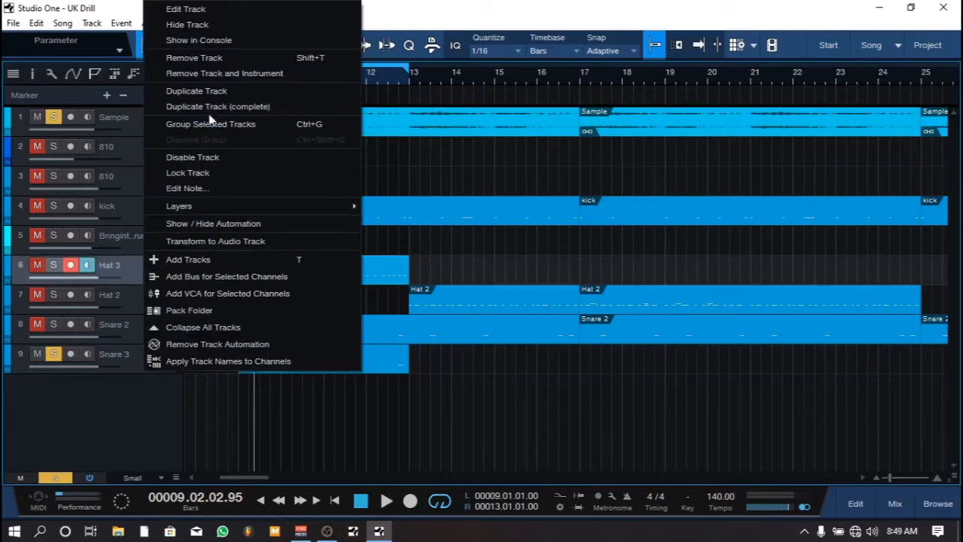
{"action": "left_click", "coordinate": [217, 91]}
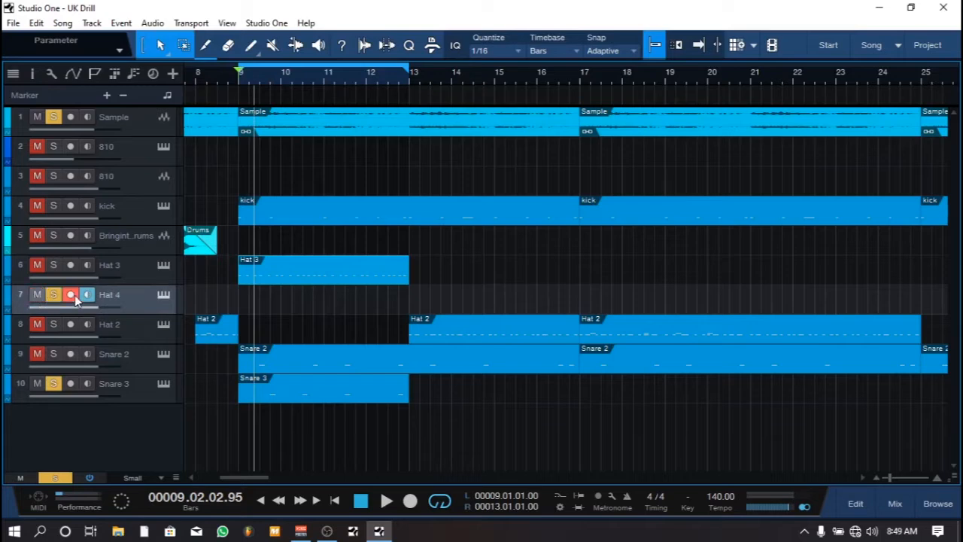
Create an empty part from bar 9 to 13 on the Hat 4 track and open it for note editing with 1/16 quantize.
{"action": "double_click", "coordinate": [247, 306]}
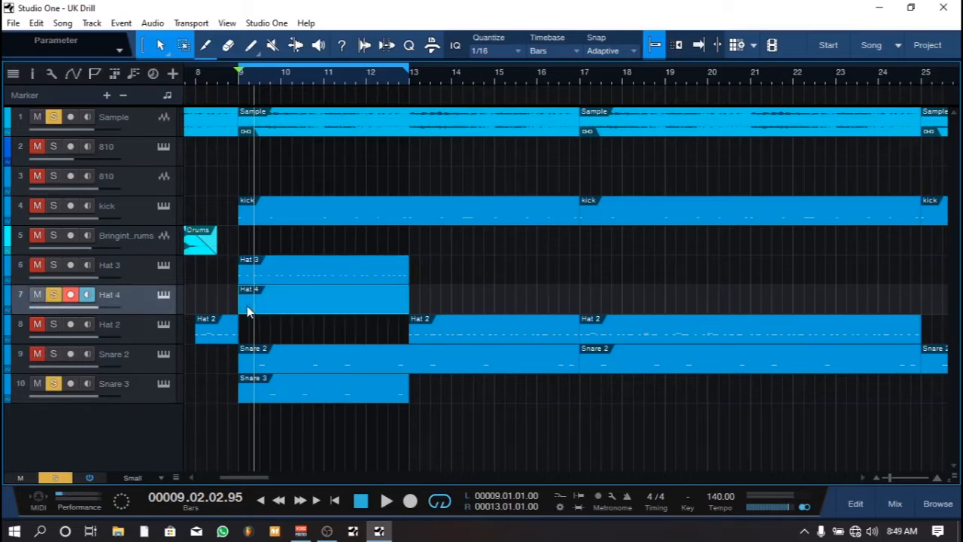
{"action": "double_click", "coordinate": [266, 311]}
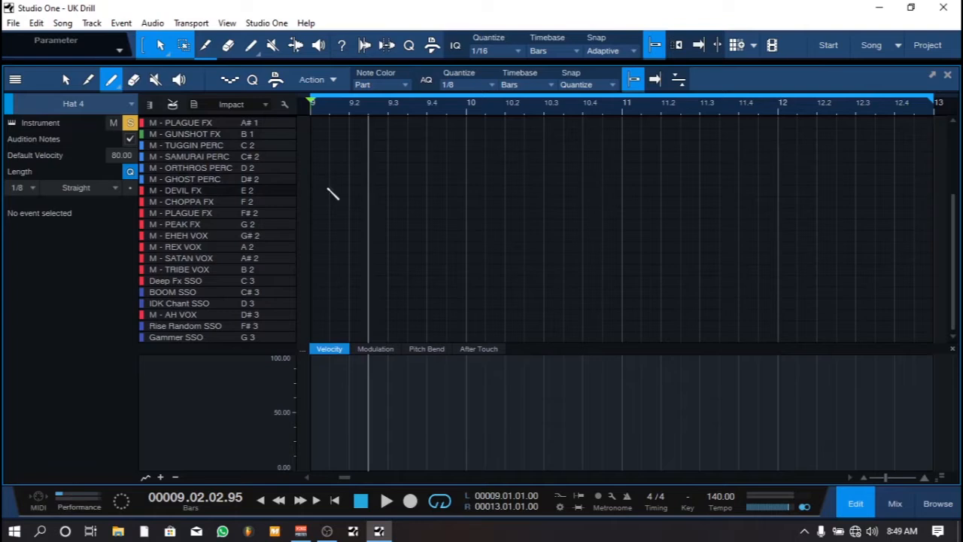
{"action": "left_click", "coordinate": [478, 90]}
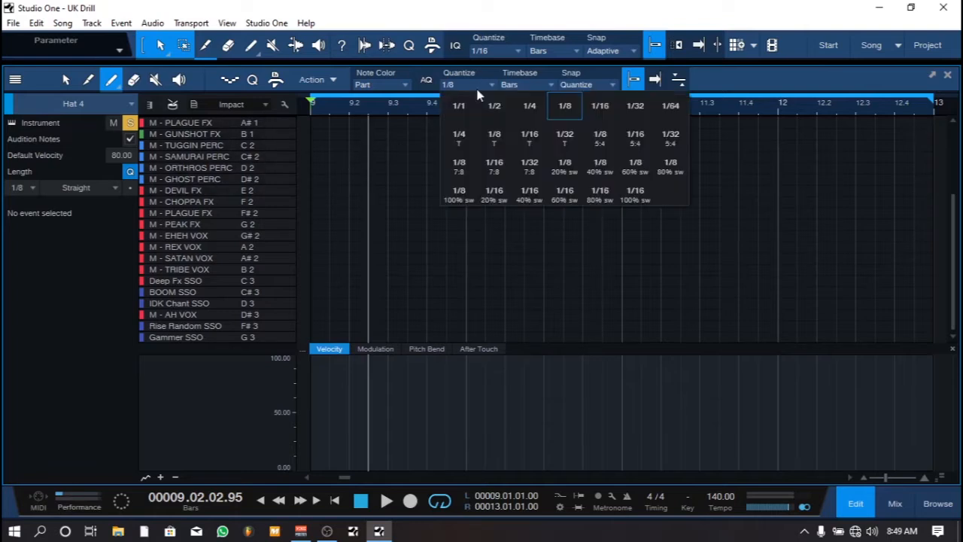
{"action": "left_click", "coordinate": [604, 110]}
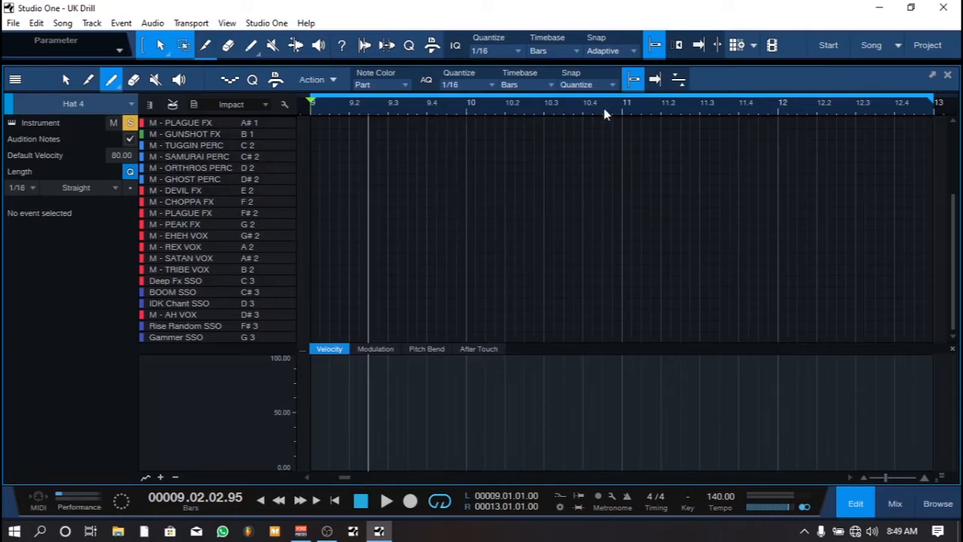
{"action": "scroll", "coordinate": [303, 109], "scroll_direction": "up", "scroll_amount": 2}
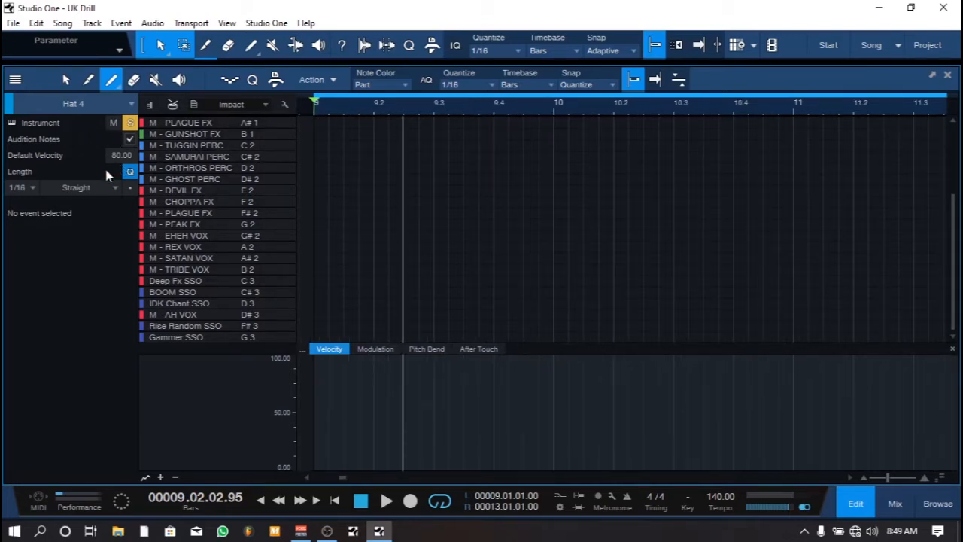
Switch the Hat 4 part to piano view with Hat 3 as a ghost reference, and draw 1/16 hat notes over it through bar 9.
{"action": "left_click", "coordinate": [172, 104]}
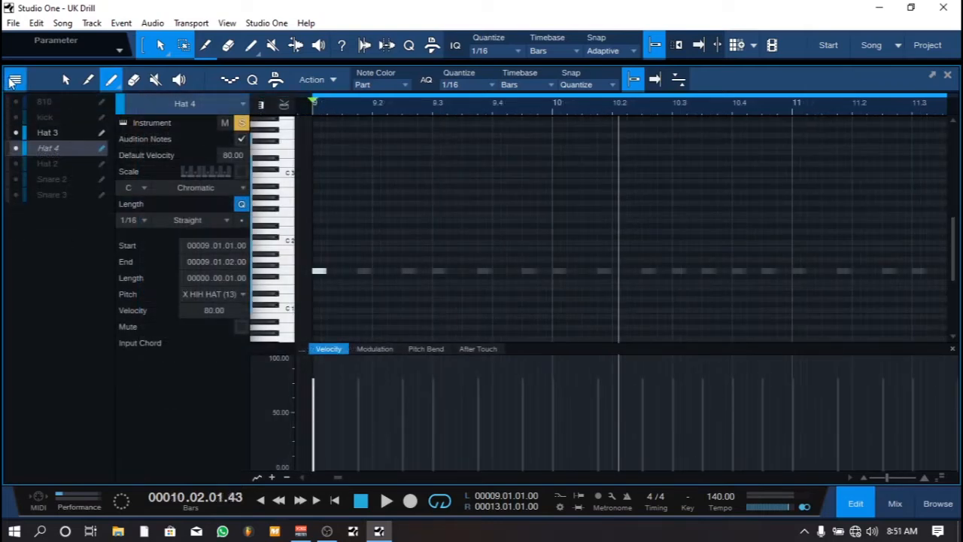
{"action": "left_click", "coordinate": [14, 80]}
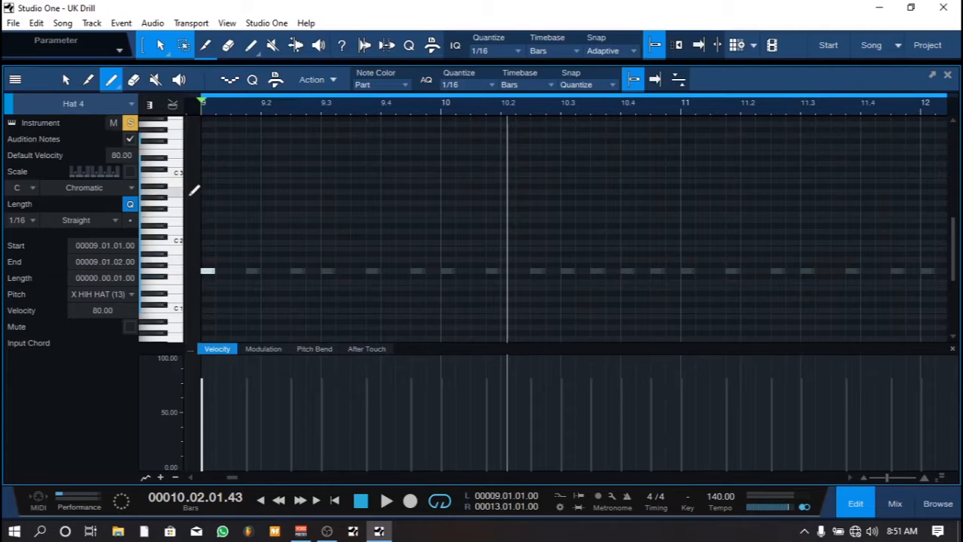
{"action": "left_click", "coordinate": [253, 270]}
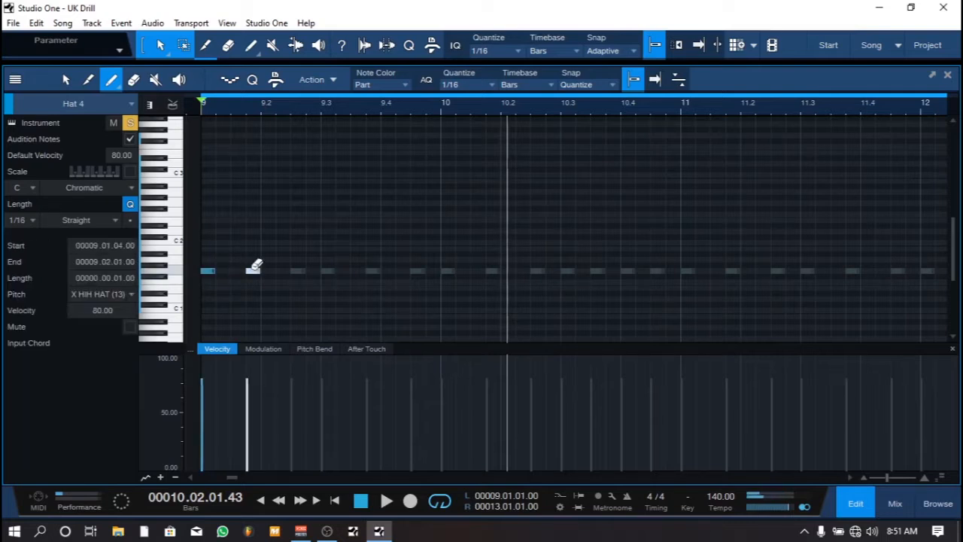
{"action": "left_click", "coordinate": [299, 270]}
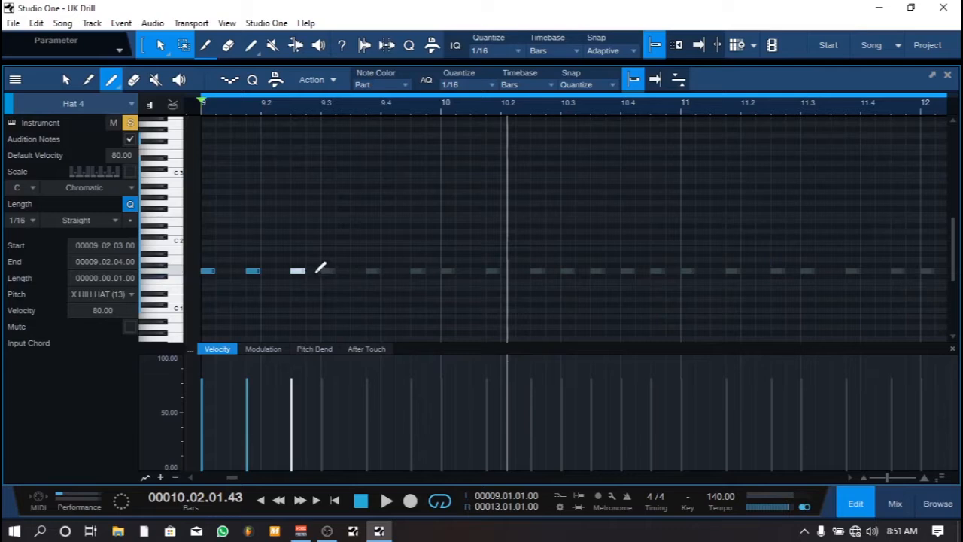
{"action": "left_click", "coordinate": [328, 270]}
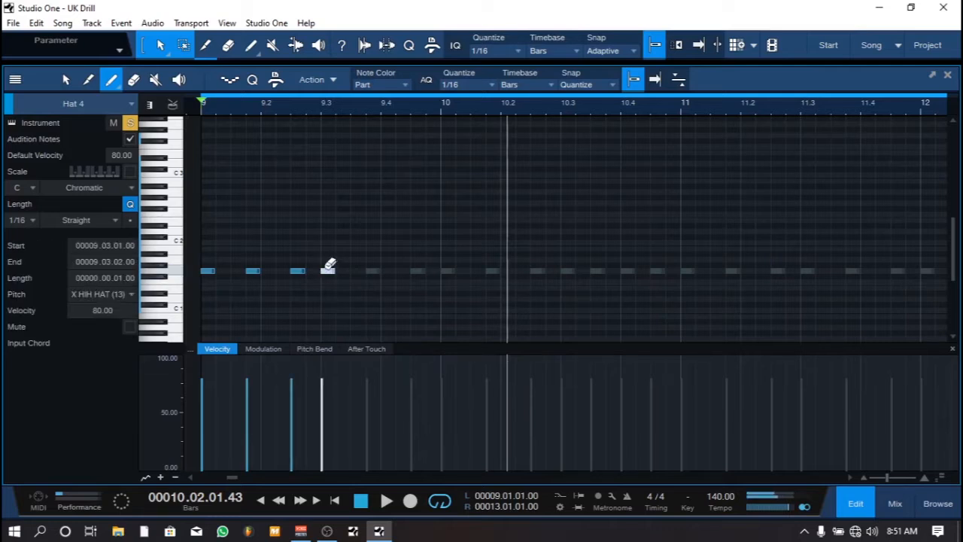
{"action": "left_click", "coordinate": [371, 271]}
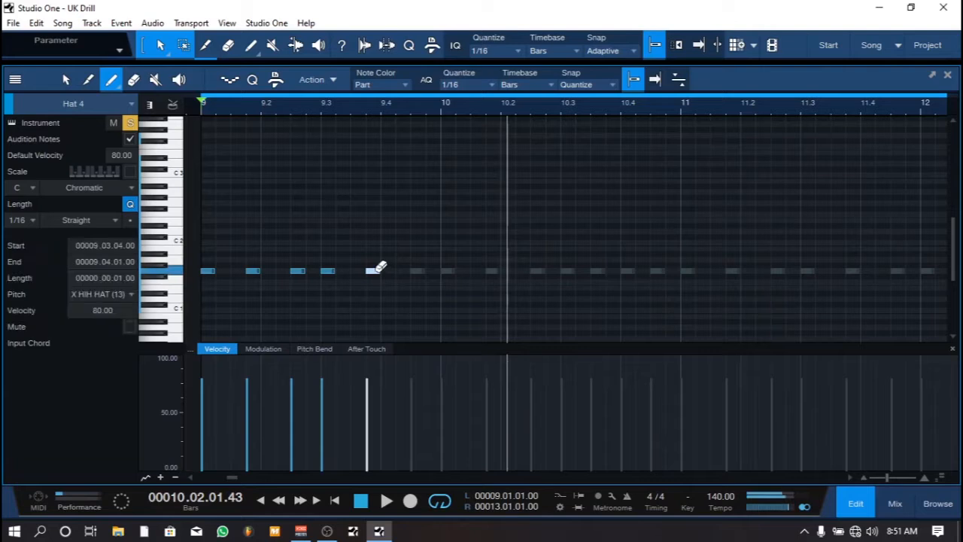
{"action": "left_click", "coordinate": [417, 271]}
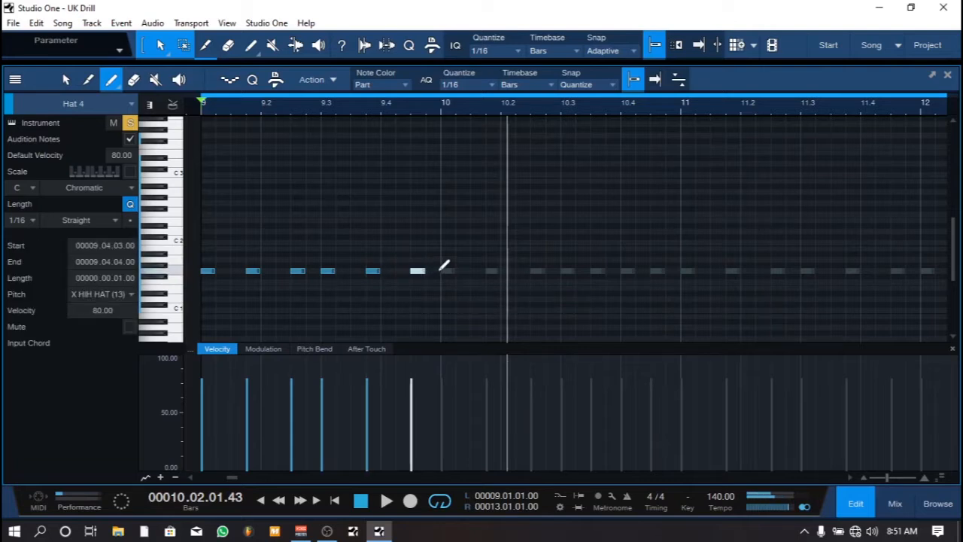
Draw bar 10's hat notes over the ghosted pattern at 10.1.1, 10.1.4, 10.2.3, 10.3.1, 10.3.3, 10.4.1 and 10.4.3.
{"action": "left_click", "coordinate": [448, 270]}
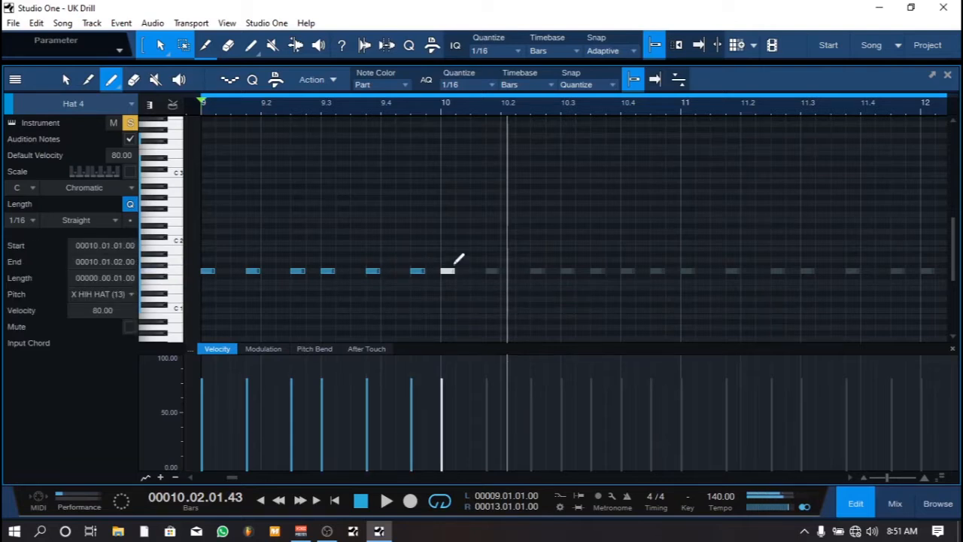
{"action": "left_click", "coordinate": [492, 271]}
{"action": "left_click", "coordinate": [537, 271]}
{"action": "left_click", "coordinate": [568, 271]}
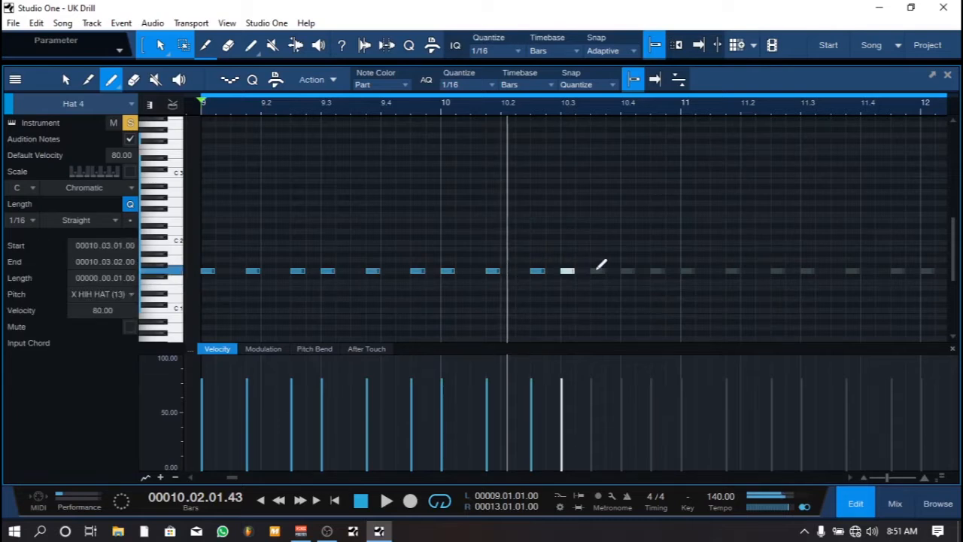
{"action": "left_click", "coordinate": [597, 271]}
{"action": "left_click", "coordinate": [627, 271]}
{"action": "left_click", "coordinate": [657, 271]}
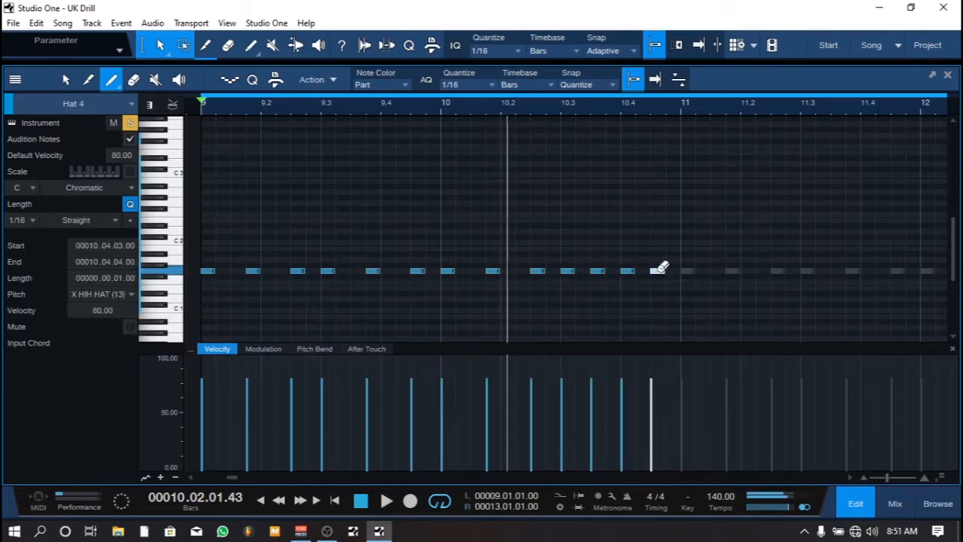
Erase the four hat notes on beats 3 and 4 of bar 10 and redraw them in the same positions.
{"action": "left_click", "coordinate": [569, 271]}
{"action": "left_click", "coordinate": [597, 271]}
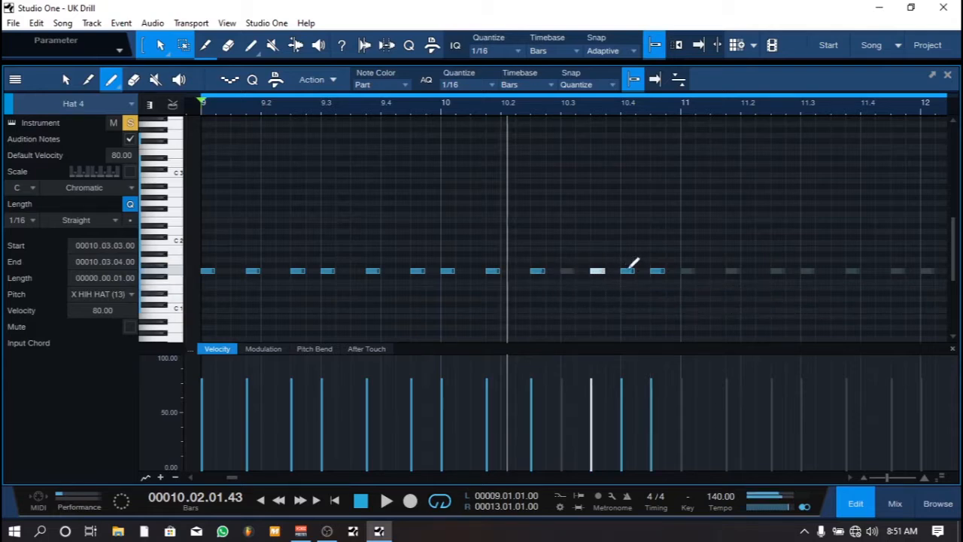
{"action": "left_click", "coordinate": [629, 270]}
{"action": "left_click", "coordinate": [657, 269]}
{"action": "left_click", "coordinate": [597, 269]}
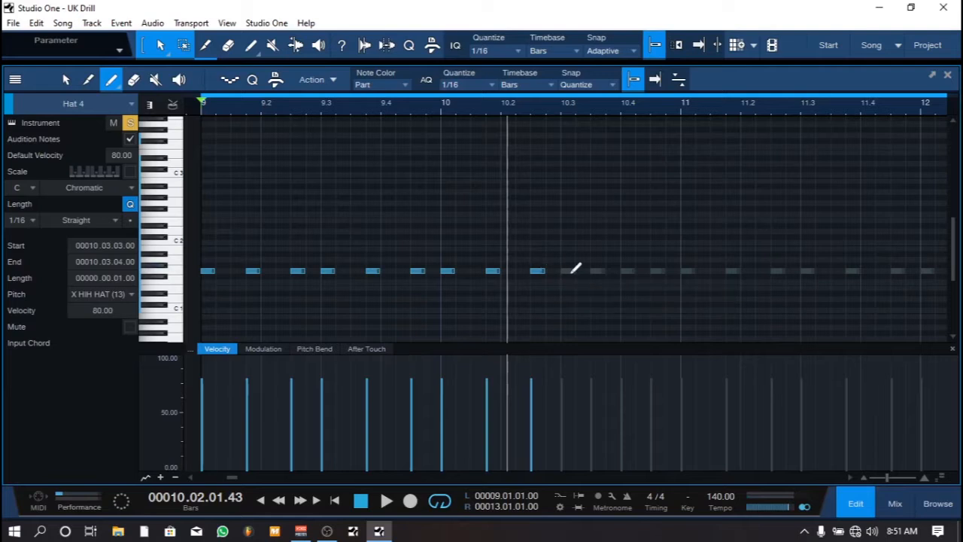
{"action": "left_click", "coordinate": [568, 270]}
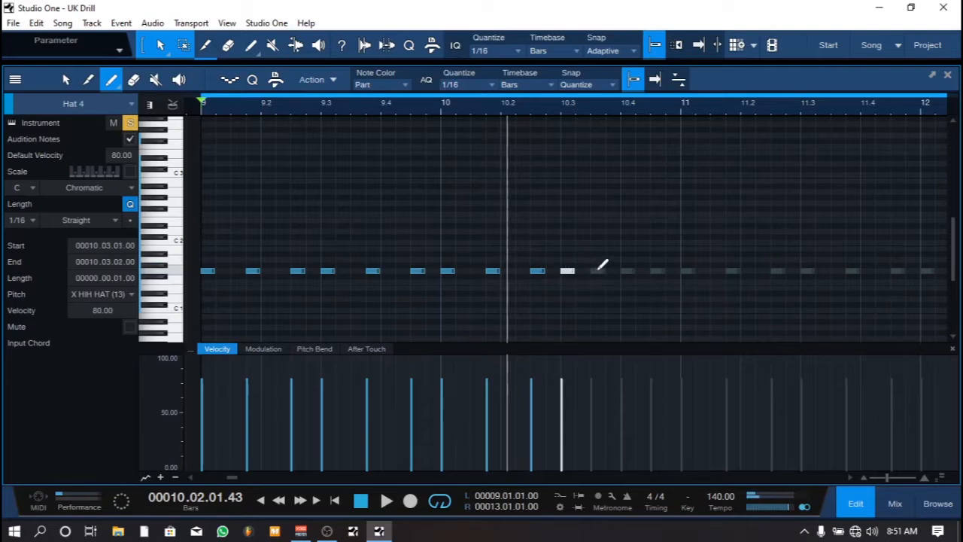
{"action": "left_click", "coordinate": [598, 269]}
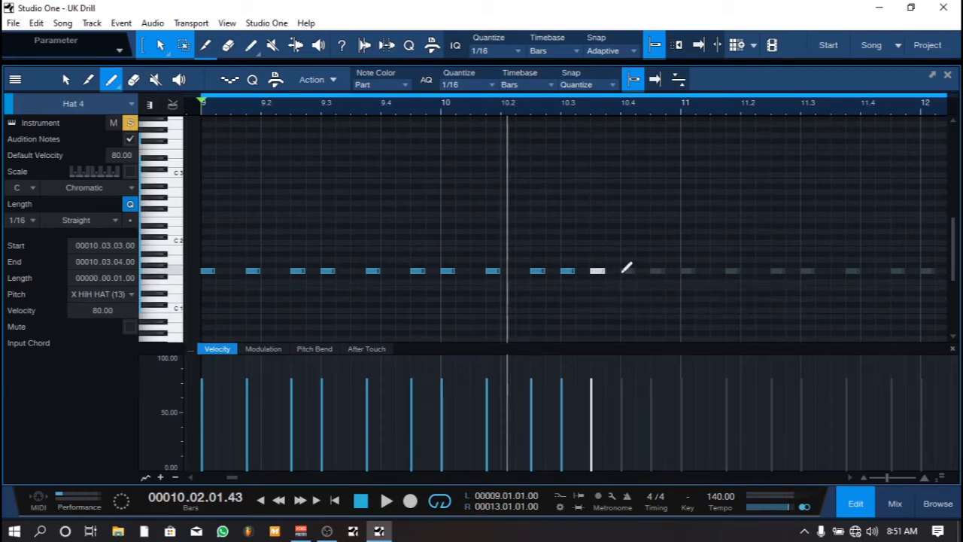
{"action": "left_click", "coordinate": [627, 270]}
{"action": "left_click", "coordinate": [656, 270]}
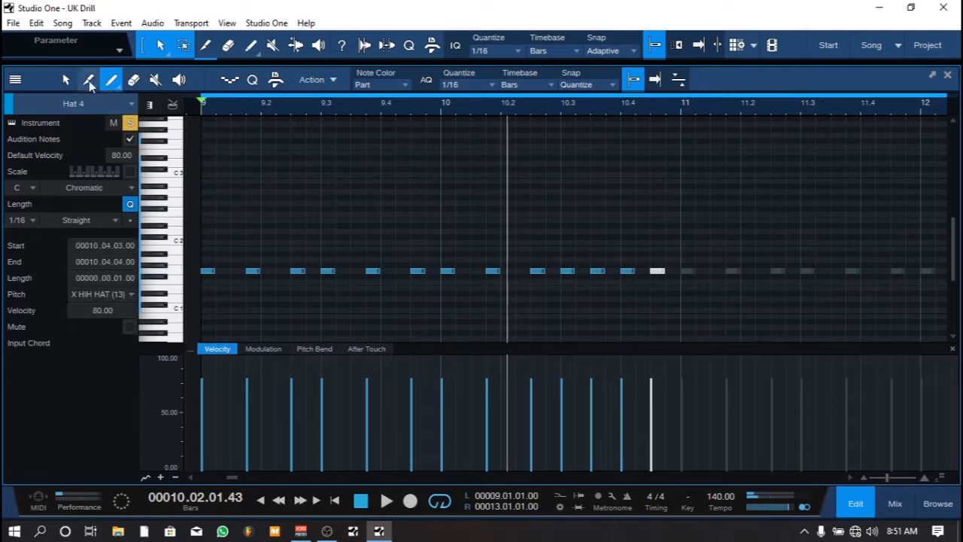
Select all hat notes in bars 9 and 10, duplicate them into bars 11 and 12, and clear the selection.
{"action": "left_click", "coordinate": [66, 79]}
{"action": "left_click", "coordinate": [161, 268]}
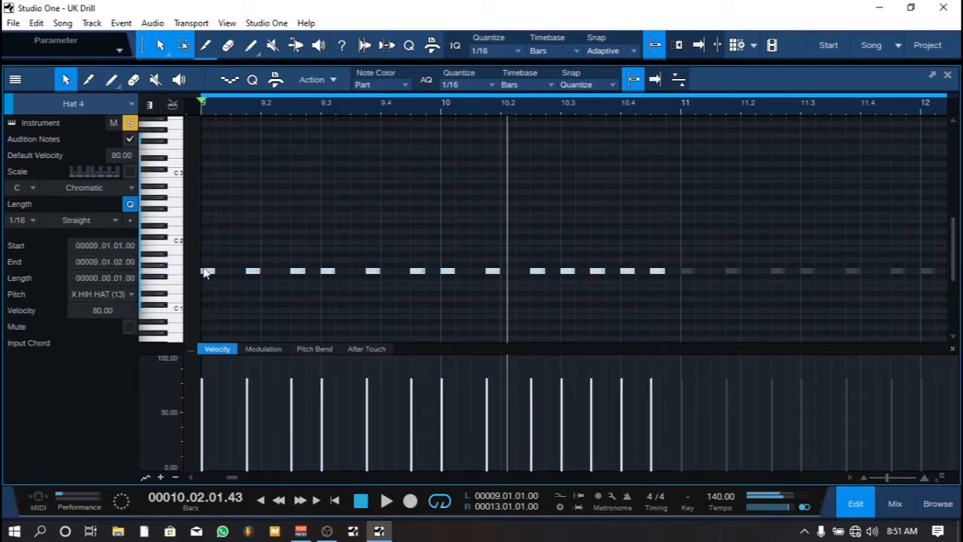
{"action": "key", "text": "d"}
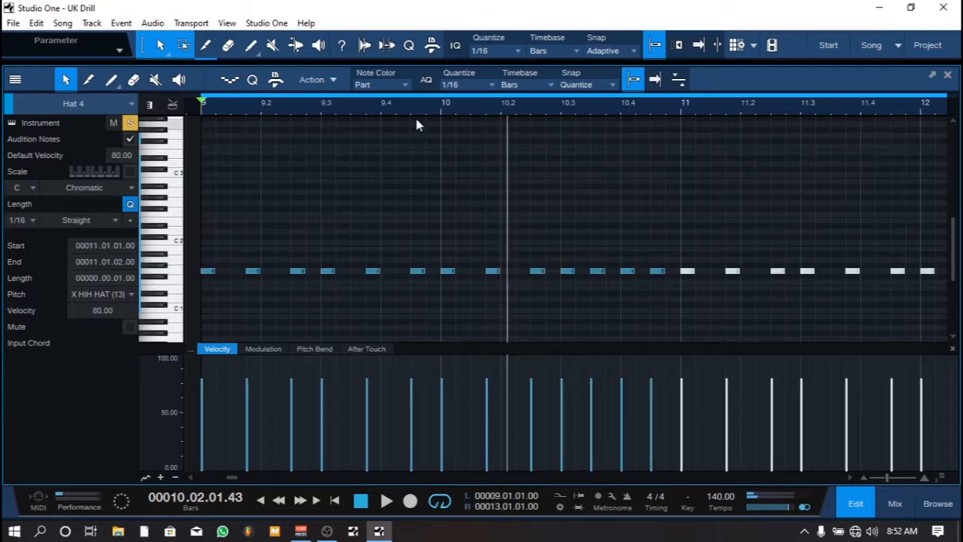
{"action": "scroll", "coordinate": [414, 115], "scroll_direction": "down", "scroll_amount": 2}
{"action": "scroll", "coordinate": [285, 110], "scroll_direction": "up", "scroll_amount": 2}
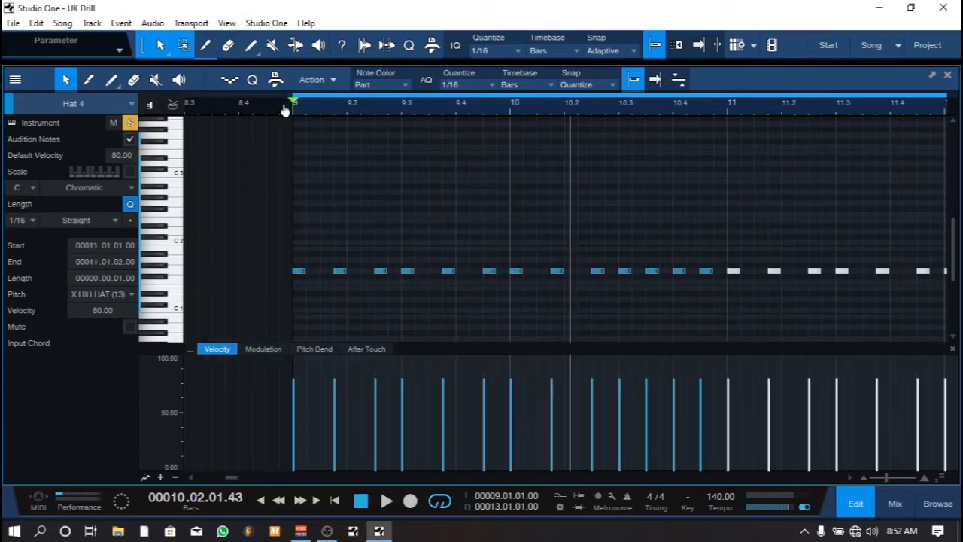
{"action": "left_click", "coordinate": [415, 295]}
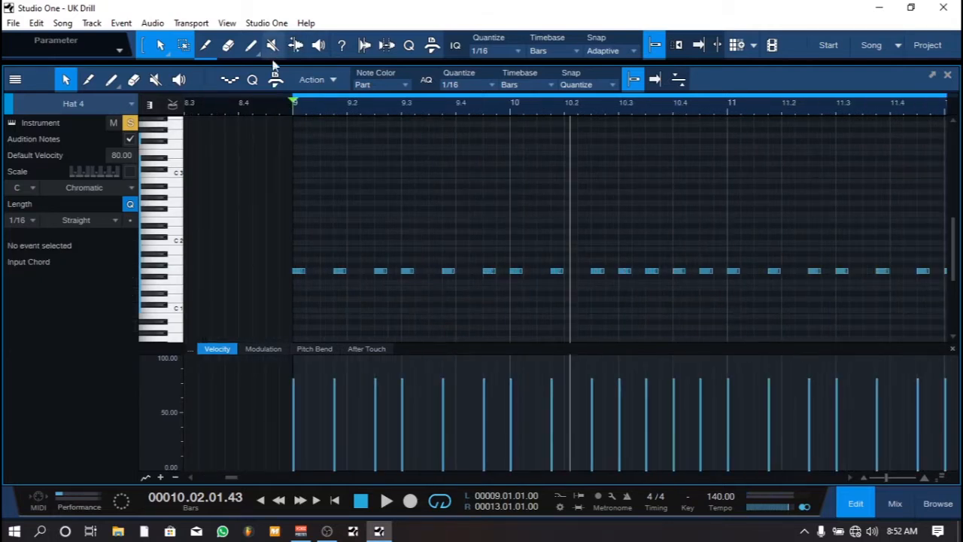
Play the hat pattern in bars 9 to 12 and select the notes of bar 10 to examine its rhythm.
{"action": "left_click_drag", "start_coordinate": [292, 113], "coordinate": [888, 113]}
{"action": "scroll", "coordinate": [716, 108], "scroll_direction": "down", "scroll_amount": 2}
{"action": "key", "text": "space"}
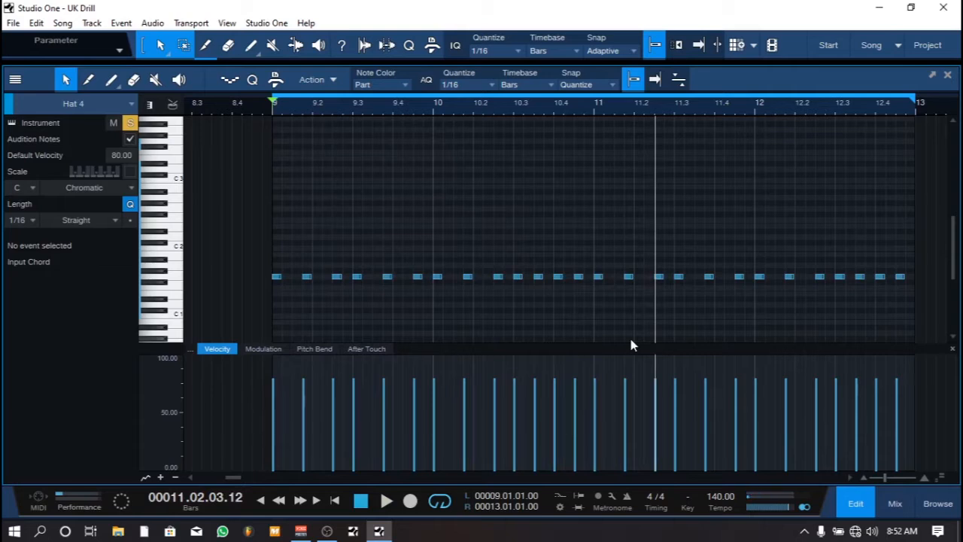
{"action": "left_click_drag", "start_coordinate": [591, 320], "coordinate": [430, 267]}
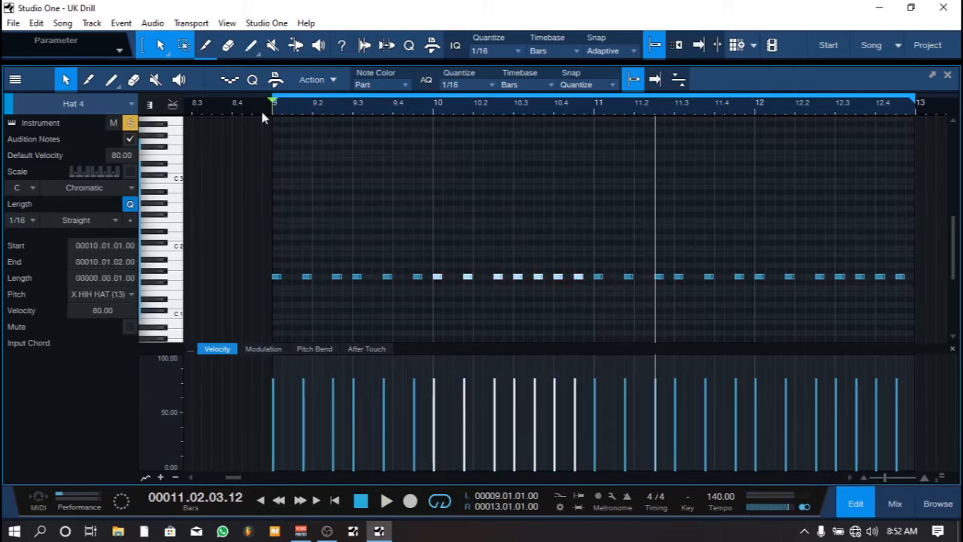
{"action": "left_click", "coordinate": [272, 114]}
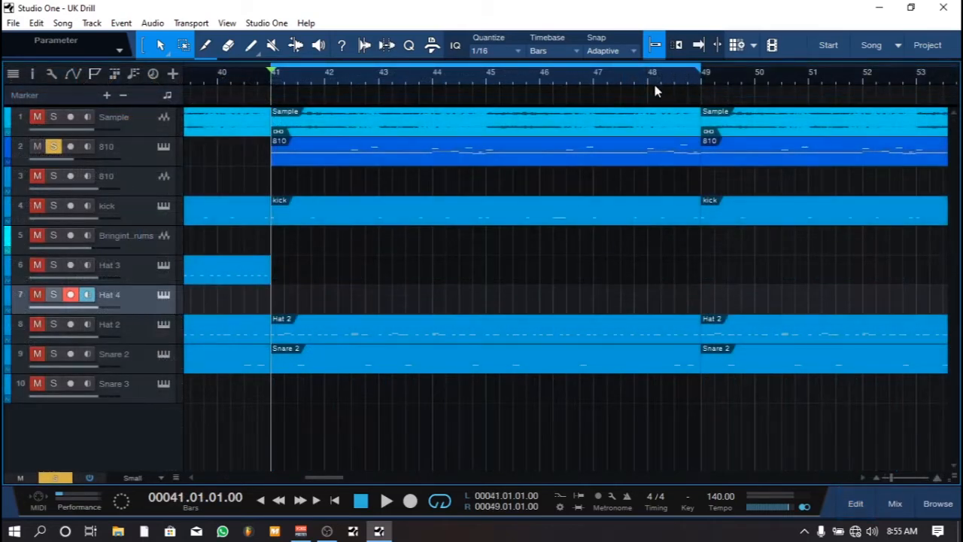
Audition the soloed 810 bass part over the loop from bar 41 to 49, and select the audio 810 track.
{"action": "key", "text": "space"}
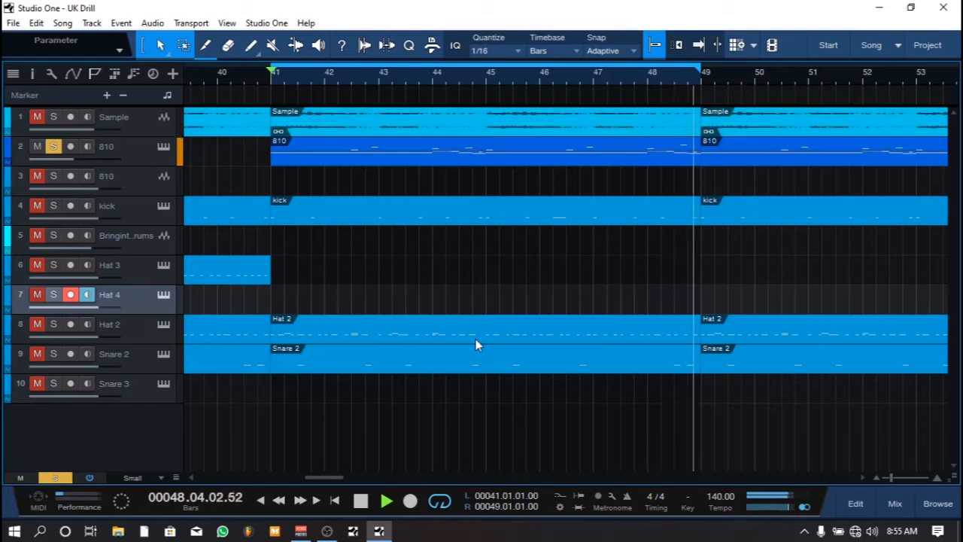
{"action": "key", "text": "space"}
{"action": "left_click", "coordinate": [131, 152]}
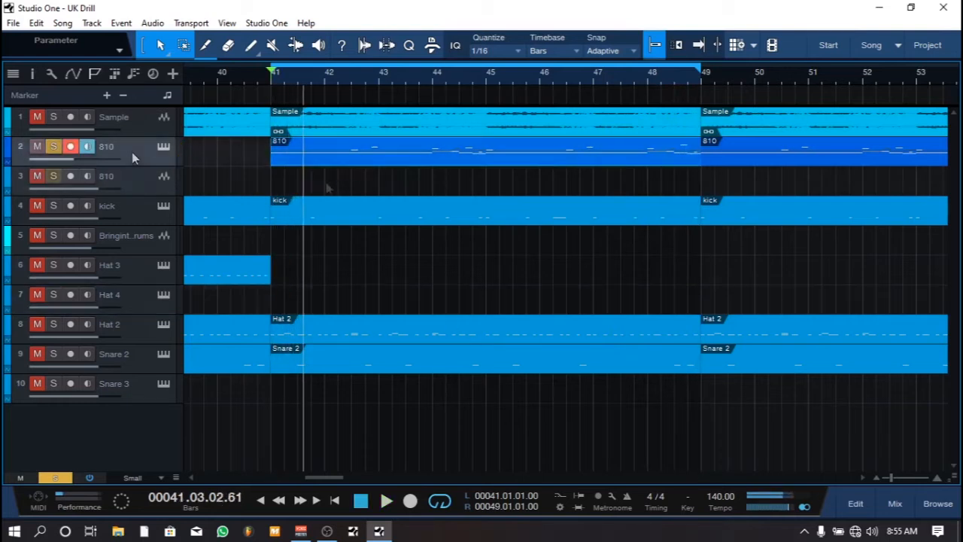
{"action": "left_click", "coordinate": [168, 189]}
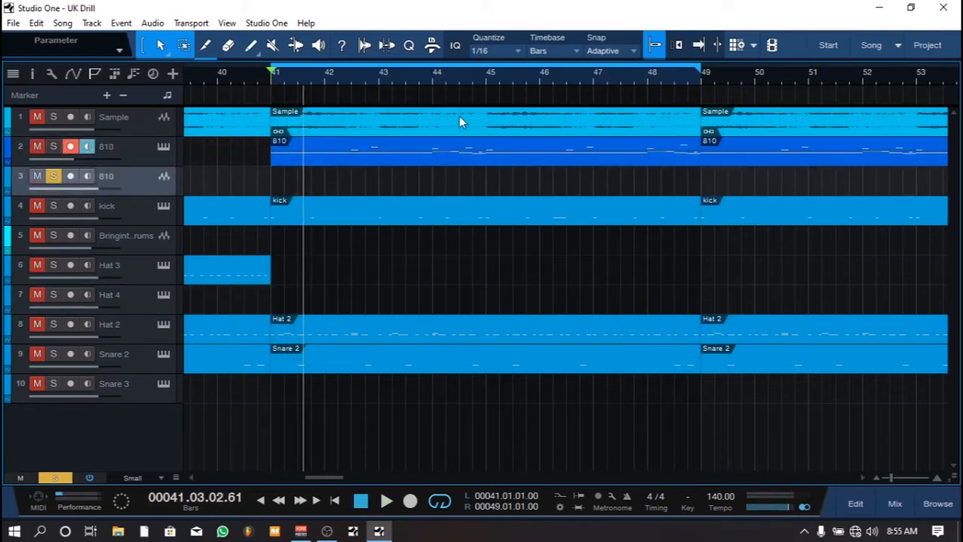
Shorten the loop to end at bar 45, duplicate the 810 instrument track without its events, and solo the copy.
{"action": "left_click", "coordinate": [487, 78], "text": "alt"}
{"action": "scroll", "coordinate": [272, 82], "scroll_direction": "up", "scroll_amount": 2}
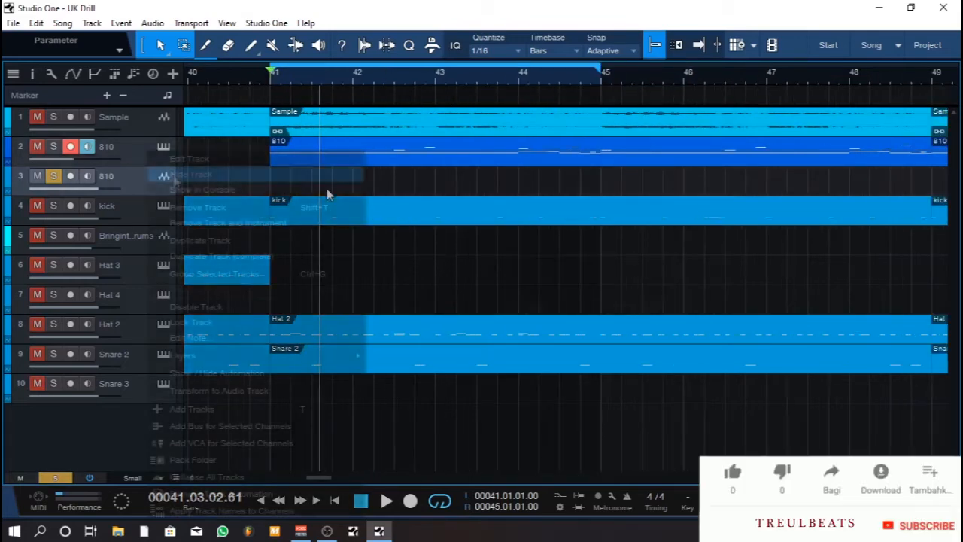
{"action": "left_click", "coordinate": [194, 239]}
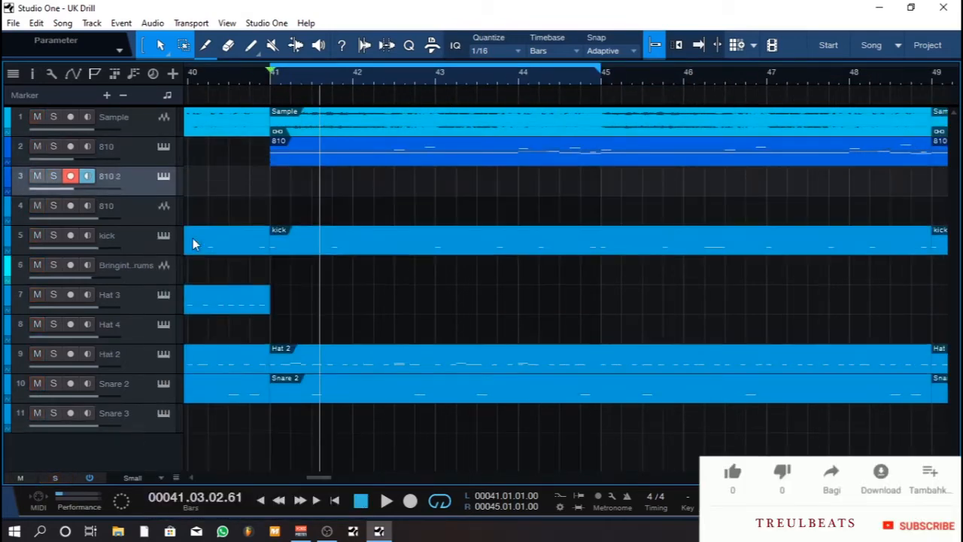
{"action": "left_click", "coordinate": [54, 175]}
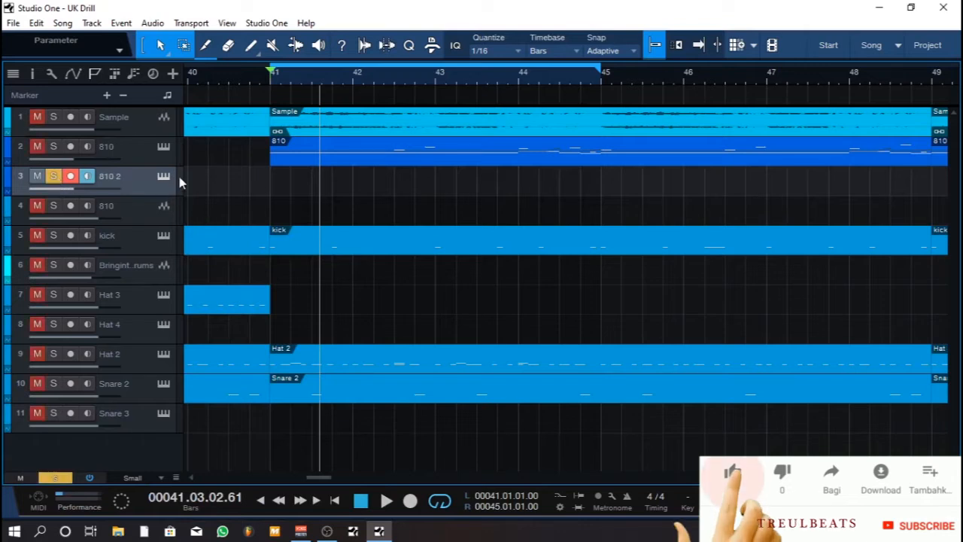
Create an empty part from bar 41 to 45 on the duplicated 810 track and open it with the original 810 notes ghosted.
{"action": "double_click", "coordinate": [298, 194]}
{"action": "double_click", "coordinate": [297, 195]}
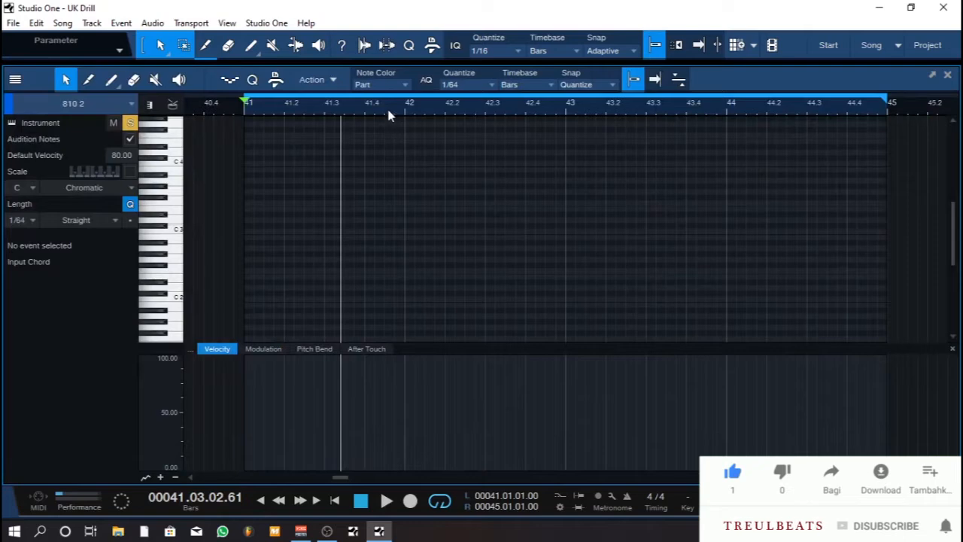
{"action": "scroll", "coordinate": [386, 113], "scroll_direction": "up", "scroll_amount": 3}
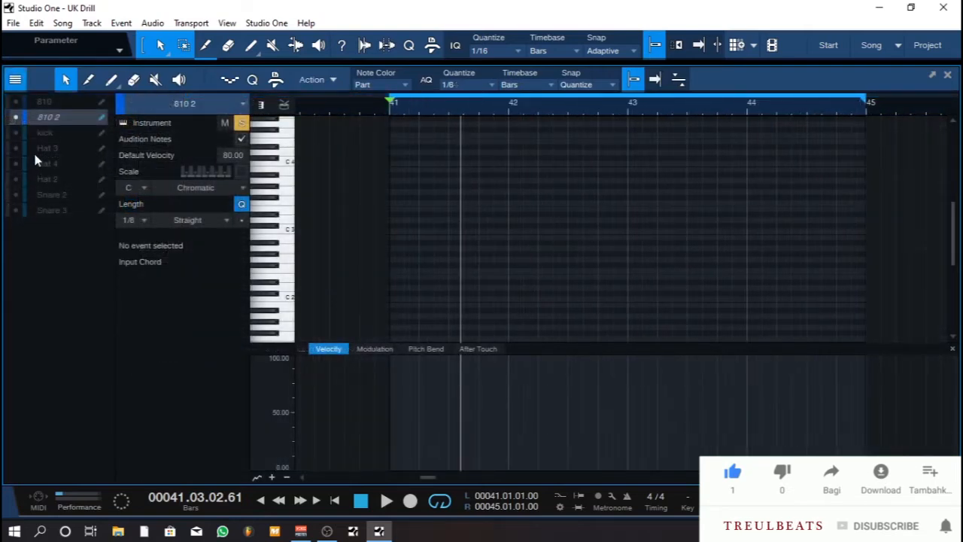
{"action": "left_click", "coordinate": [17, 103]}
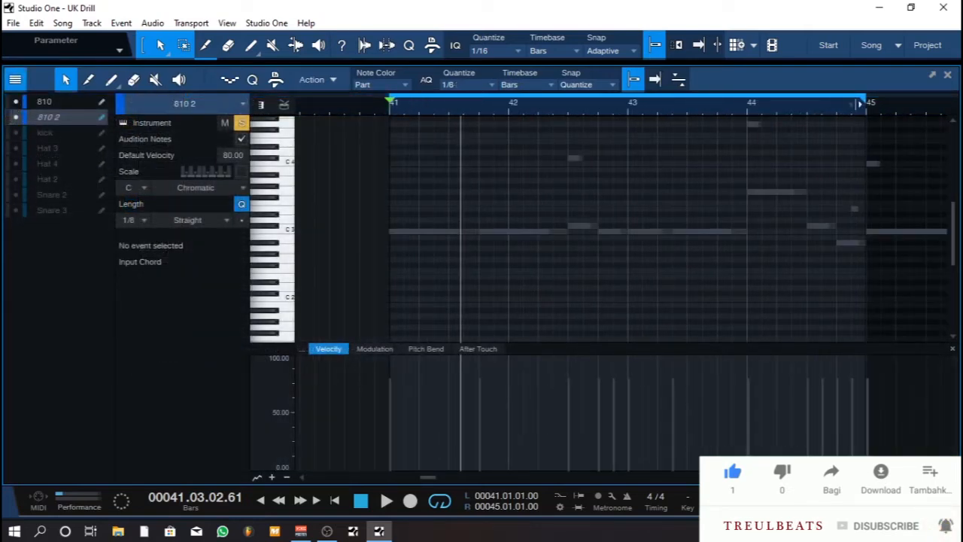
{"action": "key", "text": "space"}
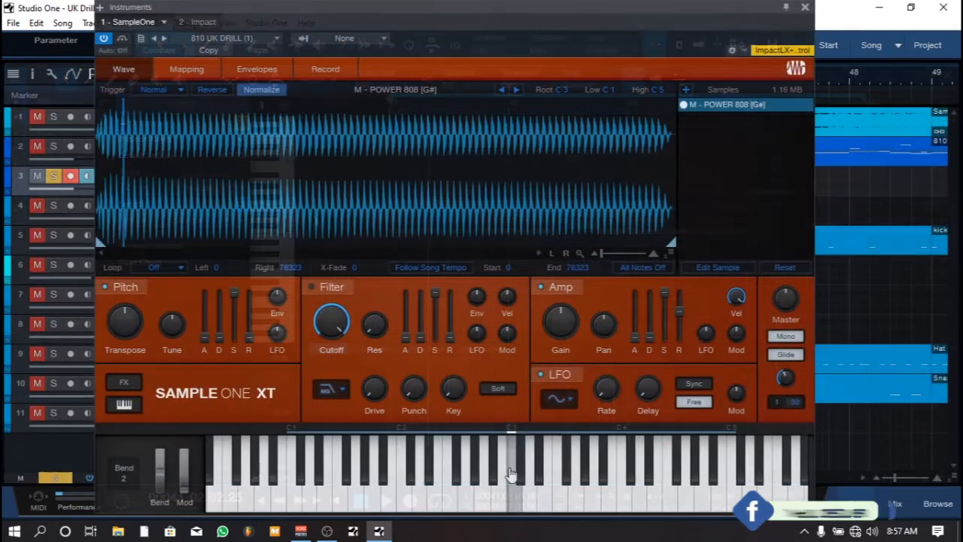
Audition C 3 on the M - POWER 808 [G#] sample, toggle Glide off and on, and inspect the glide time.
{"action": "left_click", "coordinate": [510, 470]}
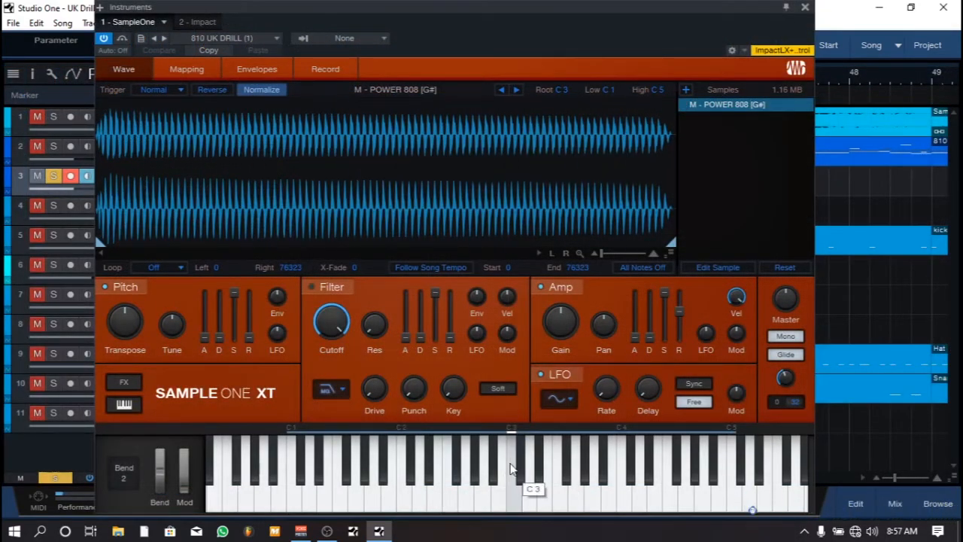
{"action": "left_click", "coordinate": [511, 470]}
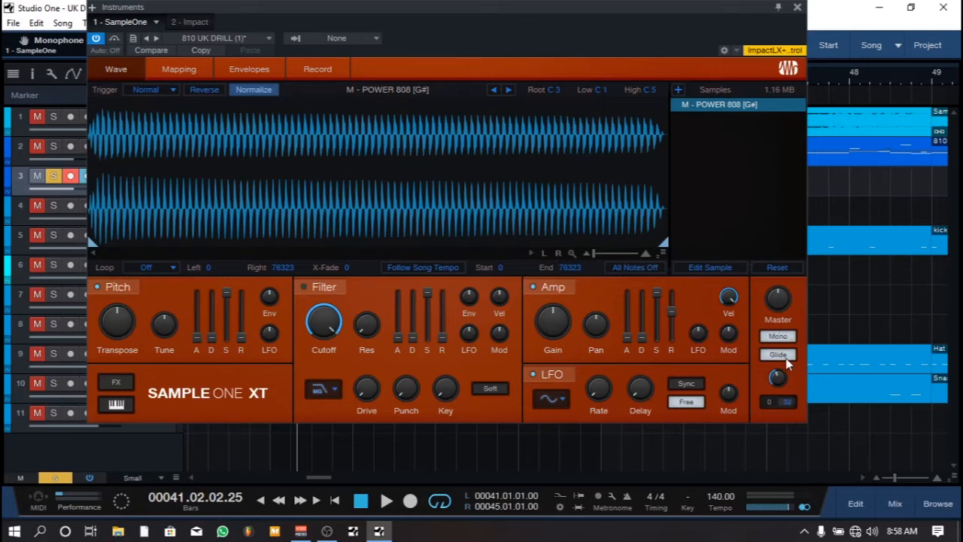
{"action": "left_click", "coordinate": [790, 358]}
{"action": "left_click", "coordinate": [779, 359]}
{"action": "mouse_move", "coordinate": [775, 377]}
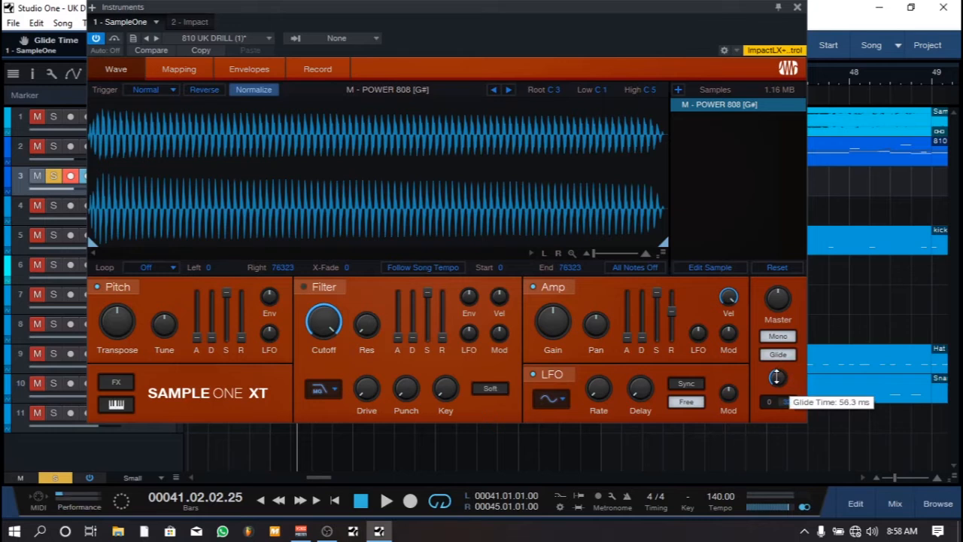
Inspect the Glide time, toggle Normalize off and on, and examine the key mapping of the M - POWER 808 [G#] sample.
{"action": "left_click_drag", "start_coordinate": [776, 376], "coordinate": [774, 374]}
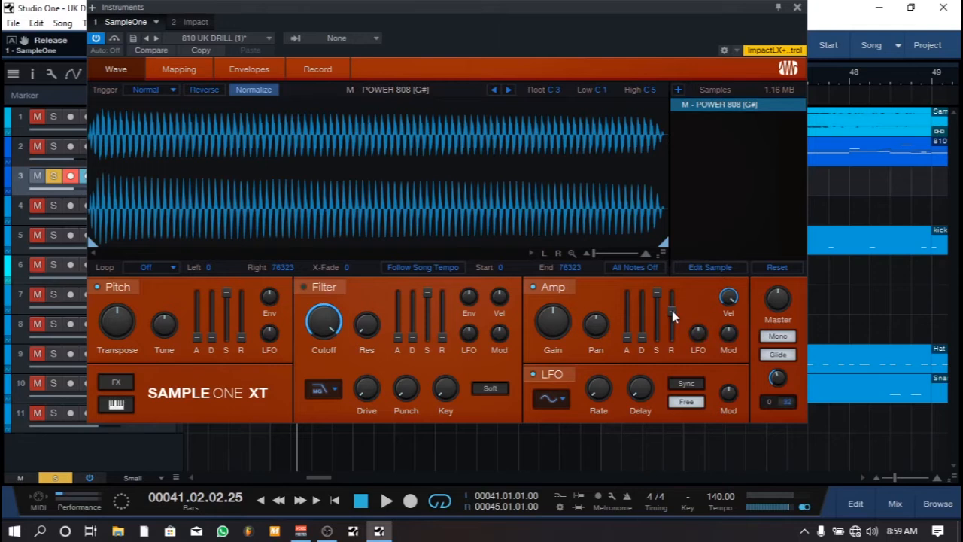
{"action": "left_click", "coordinate": [262, 90]}
{"action": "left_click", "coordinate": [263, 90]}
{"action": "left_click", "coordinate": [263, 91]}
{"action": "left_click", "coordinate": [263, 91]}
{"action": "left_click", "coordinate": [264, 91]}
{"action": "left_click", "coordinate": [263, 91]}
{"action": "left_click", "coordinate": [192, 71]}
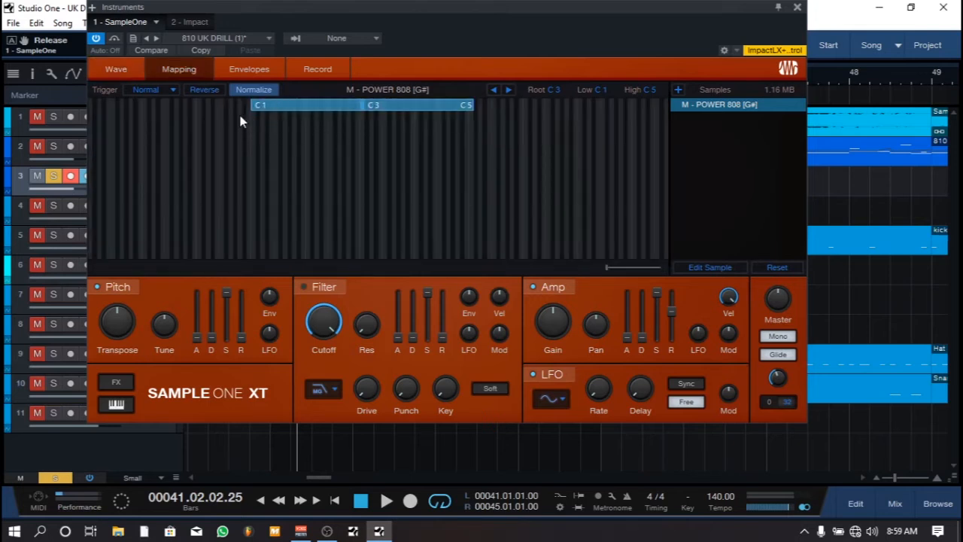
{"action": "left_click_drag", "start_coordinate": [248, 112], "coordinate": [205, 121]}
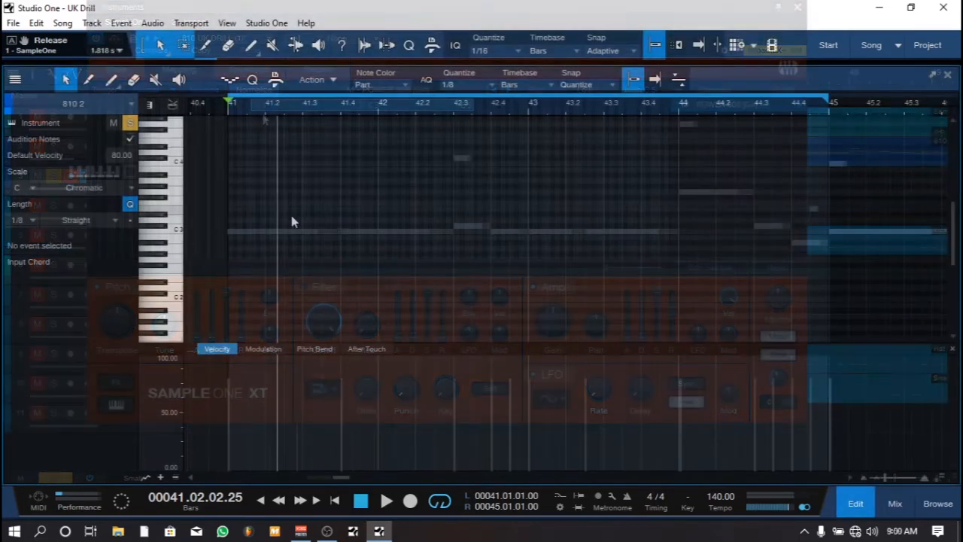
Draw C 3 bass notes over the ghost notes from bar 41 to 44, with a C# 3 note at beat 42.3.
{"action": "double_click", "coordinate": [236, 232]}
{"action": "left_click_drag", "start_coordinate": [246, 233], "coordinate": [342, 234]}
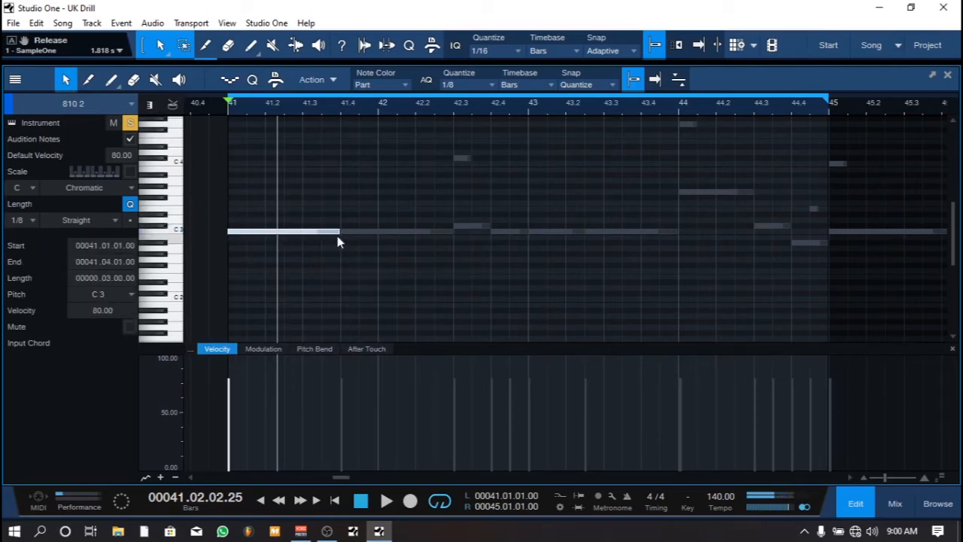
{"action": "key", "text": "d"}
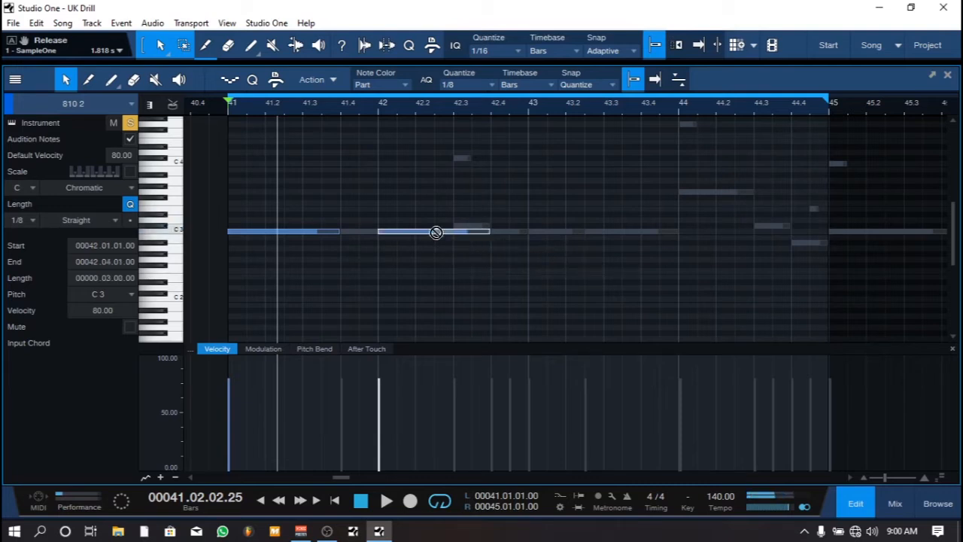
{"action": "left_click_drag", "start_coordinate": [436, 233], "coordinate": [398, 232]}
{"action": "left_click_drag", "start_coordinate": [462, 227], "coordinate": [674, 241]}
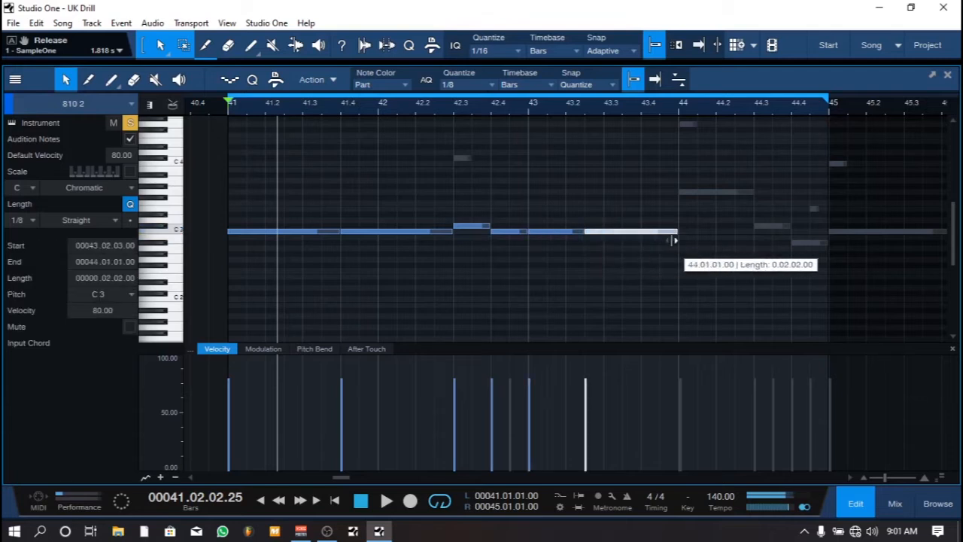
Add the G 3, C# 3 and A# 2 notes over the ghosts in bar 44 and audition the bass line.
{"action": "left_click", "coordinate": [680, 193]}
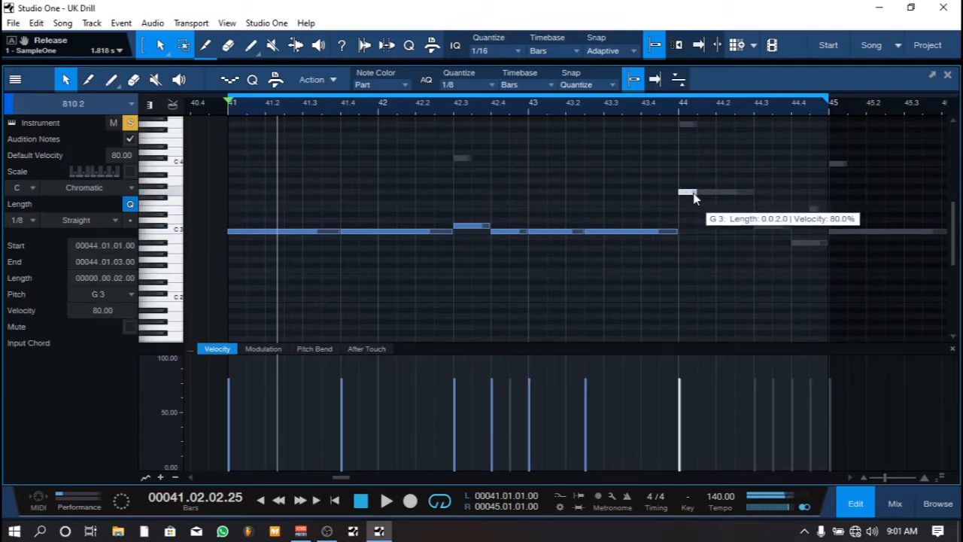
{"action": "mouse_move", "coordinate": [692, 195]}
{"action": "left_mouse_down"}
{"action": "mouse_move", "coordinate": [754, 197]}
{"action": "mouse_move", "coordinate": [816, 254]}
{"action": "left_mouse_up"}
{"action": "left_click", "coordinate": [796, 243]}
{"action": "left_click", "coordinate": [611, 310]}
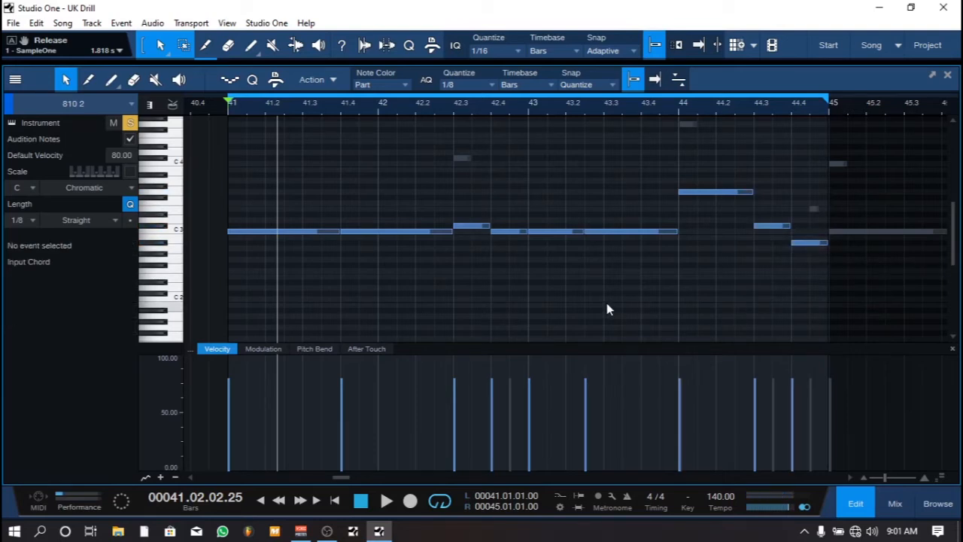
{"action": "key", "text": "space"}
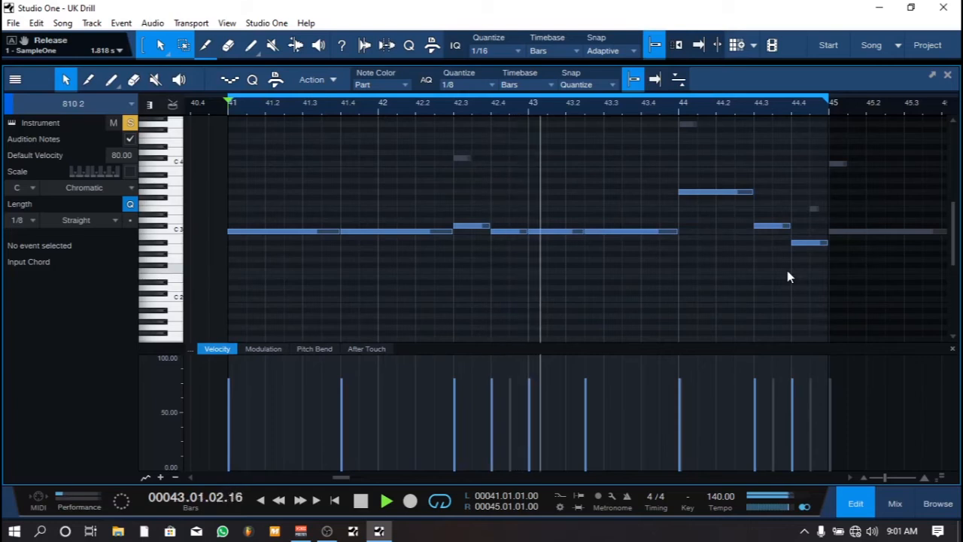
{"action": "key", "text": "space"}
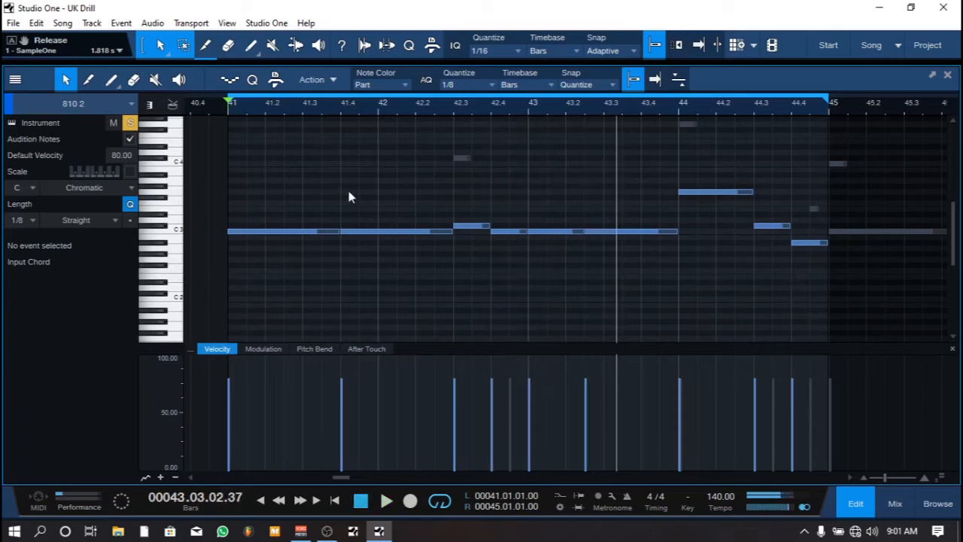
{"action": "left_click", "coordinate": [230, 113]}
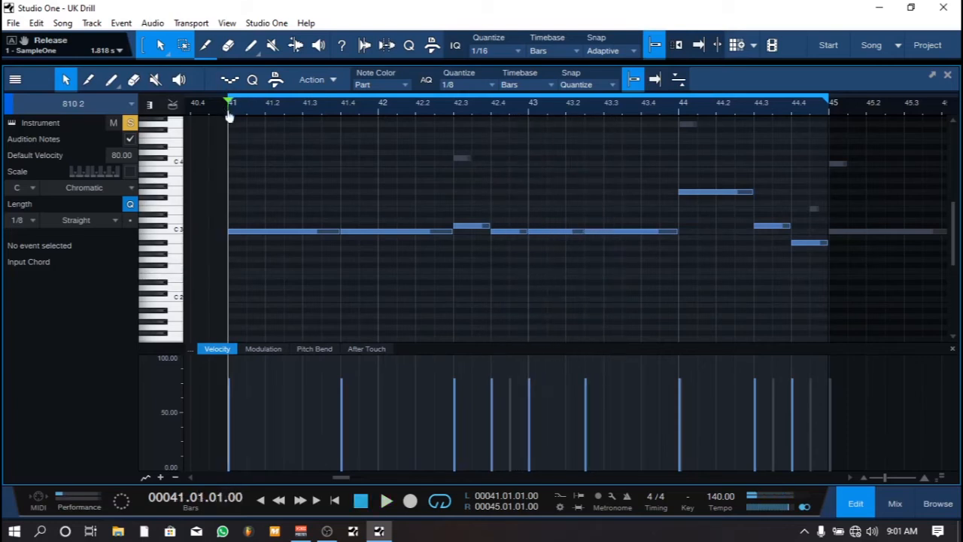
Copy the first C 3 note up an octave to C 4 at bar 41, shorten the copy to 0.0.2.0, and audition it.
{"action": "scroll", "coordinate": [454, 275], "scroll_direction": "up", "scroll_amount": 2}
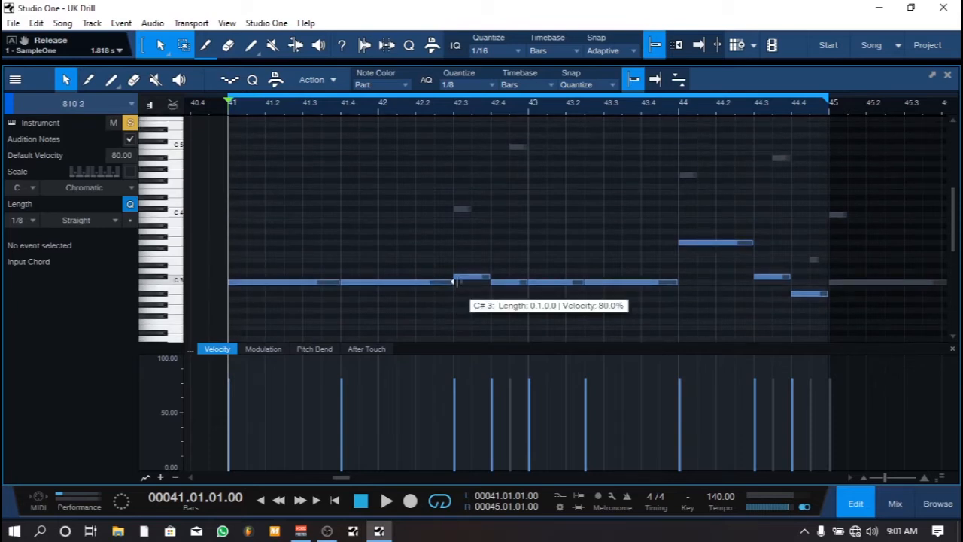
{"action": "left_click", "coordinate": [263, 283]}
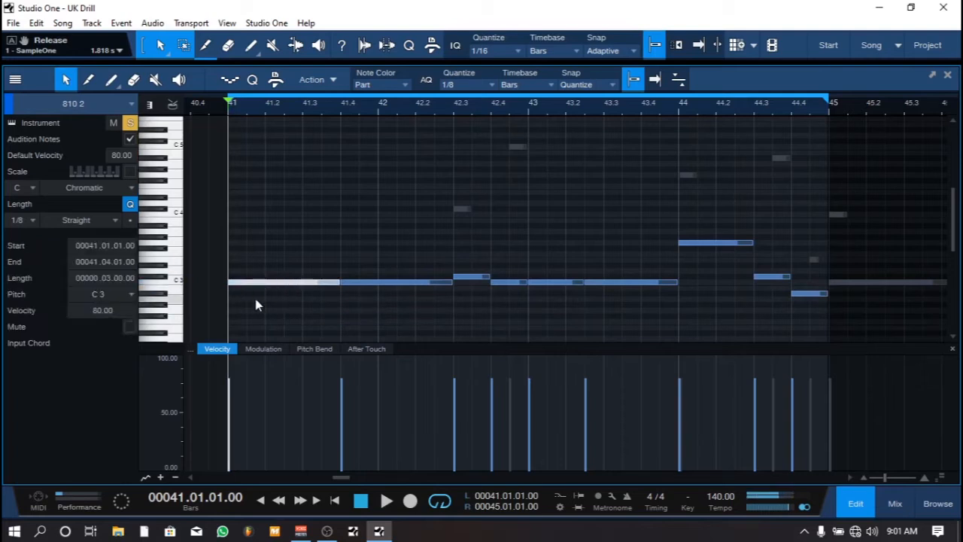
{"action": "key", "text": "d"}
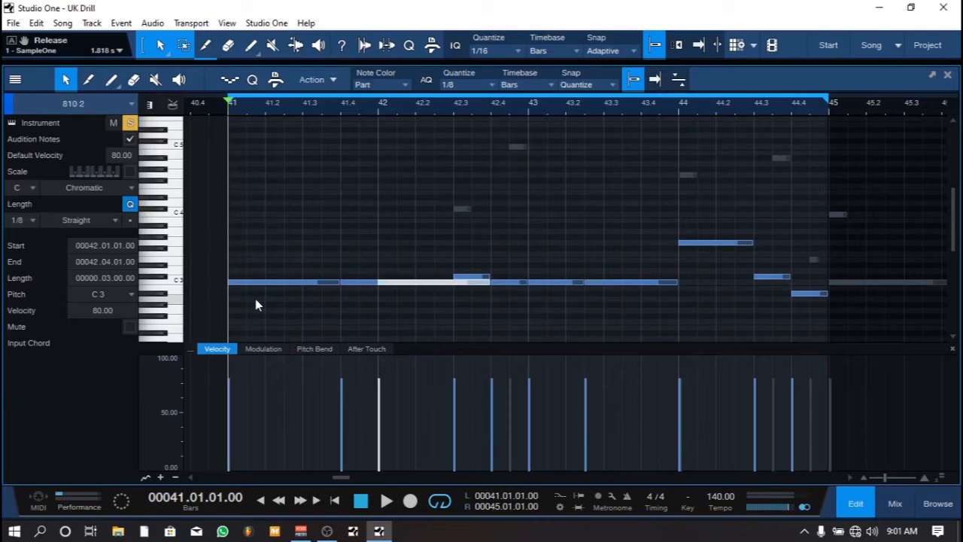
{"action": "key", "text": "shift+Up"}
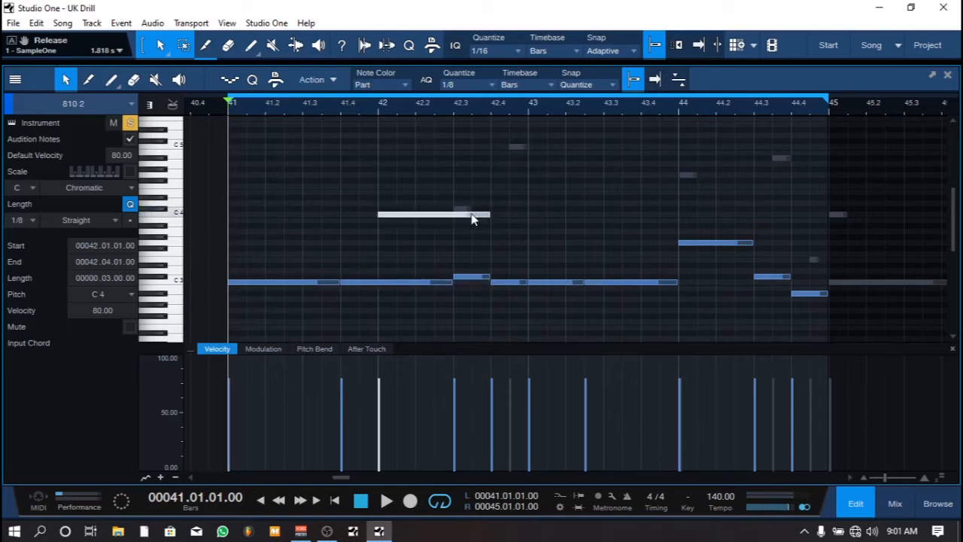
{"action": "left_click_drag", "start_coordinate": [471, 218], "coordinate": [317, 218]}
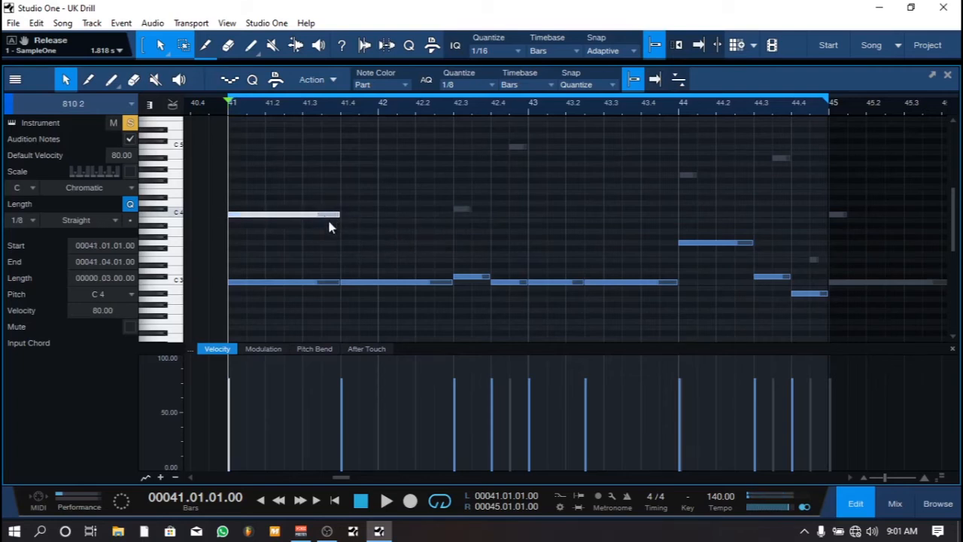
{"action": "key", "text": "space"}
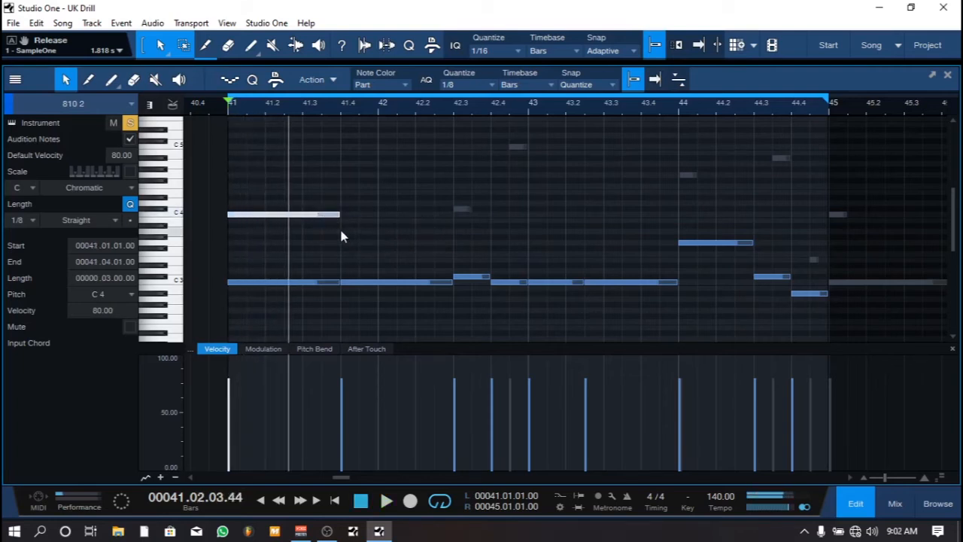
{"action": "left_click_drag", "start_coordinate": [338, 215], "coordinate": [250, 220]}
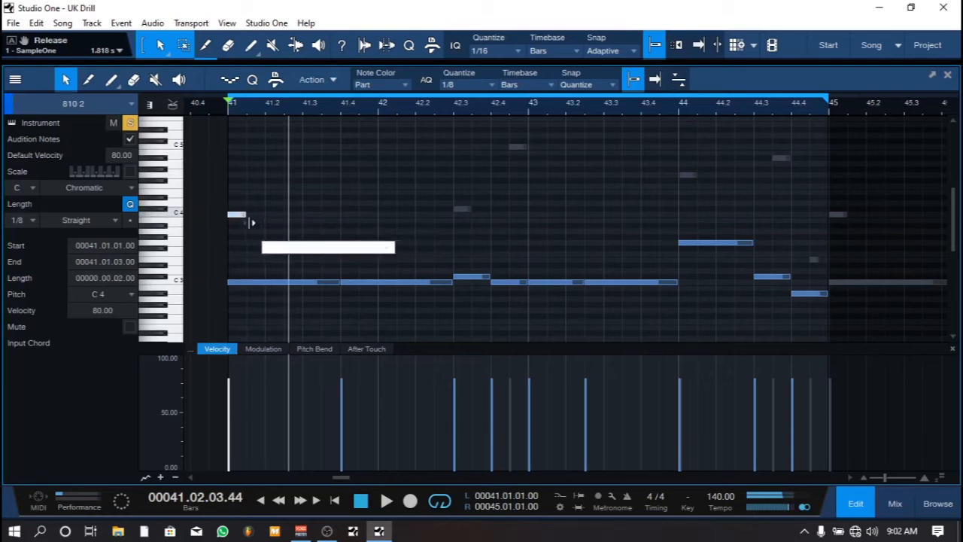
{"action": "left_click", "coordinate": [308, 231]}
{"action": "key", "text": "space"}
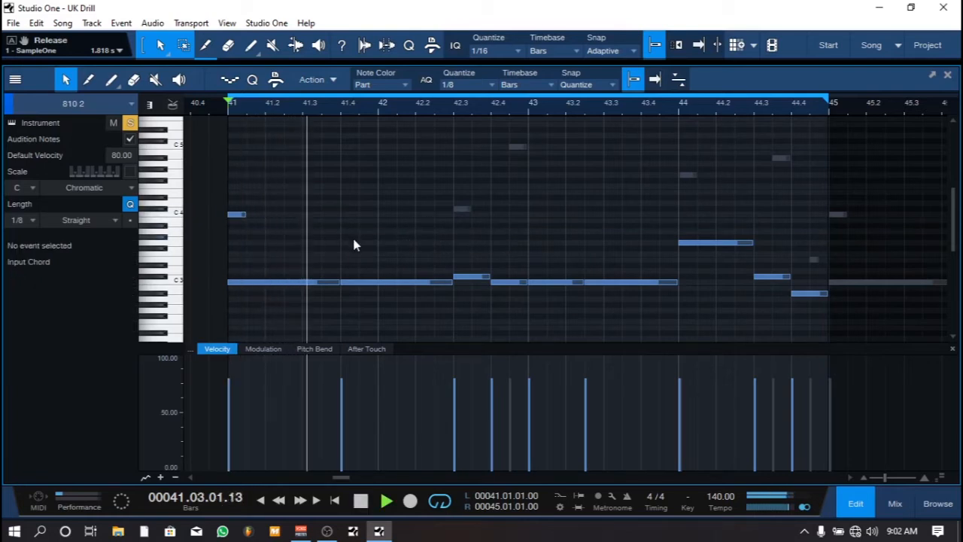
{"action": "key", "text": "space"}
Duplicate the short C 4 note, place the copy on F 4 at beat 41.2, and audition the glides.
{"action": "left_click", "coordinate": [241, 215]}
{"action": "key", "text": "d"}
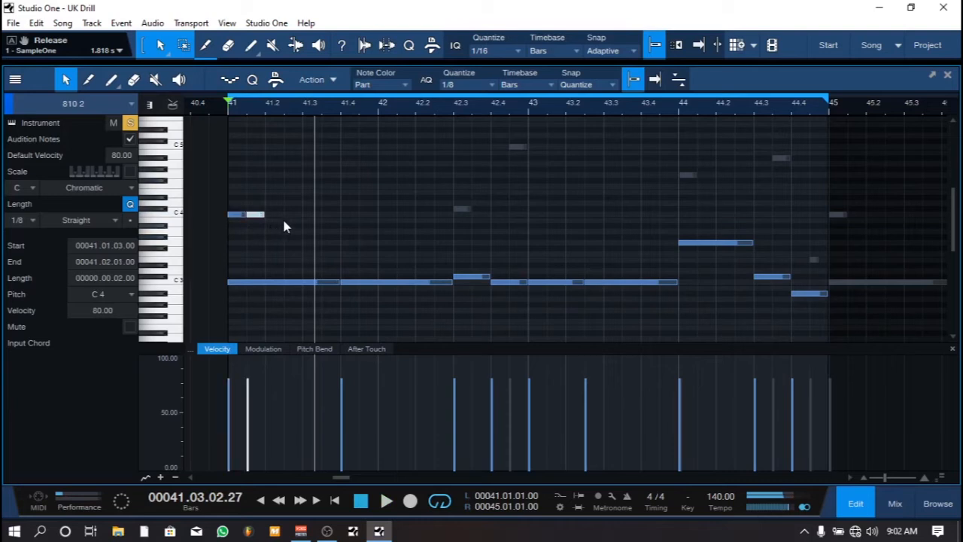
{"action": "left_click_drag", "start_coordinate": [254, 216], "coordinate": [278, 191]}
{"action": "key", "text": "space"}
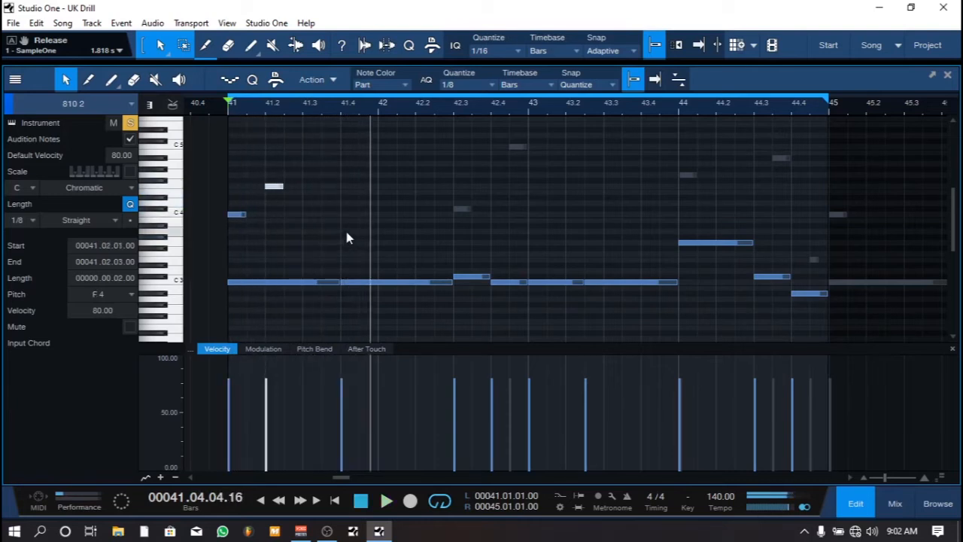
{"action": "key", "text": "space"}
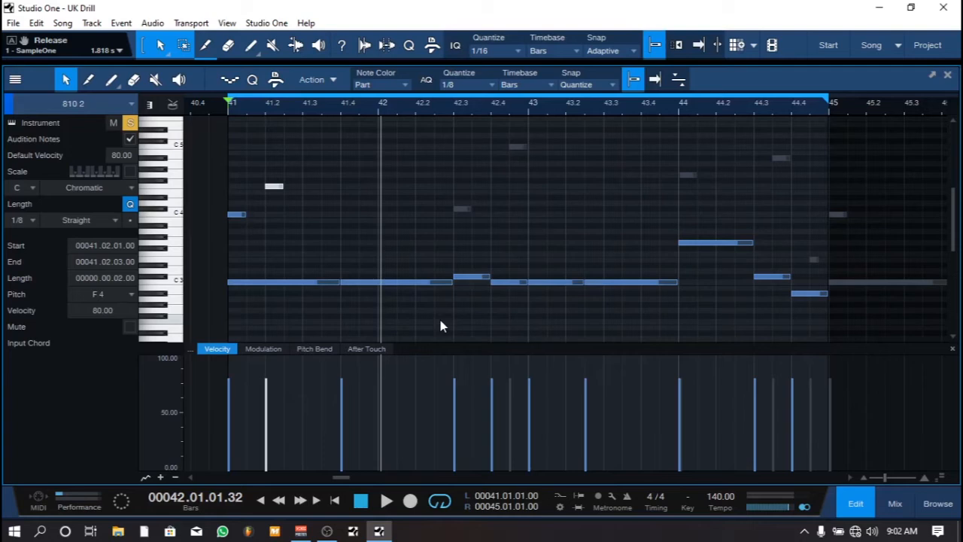
{"action": "key", "text": "space"}
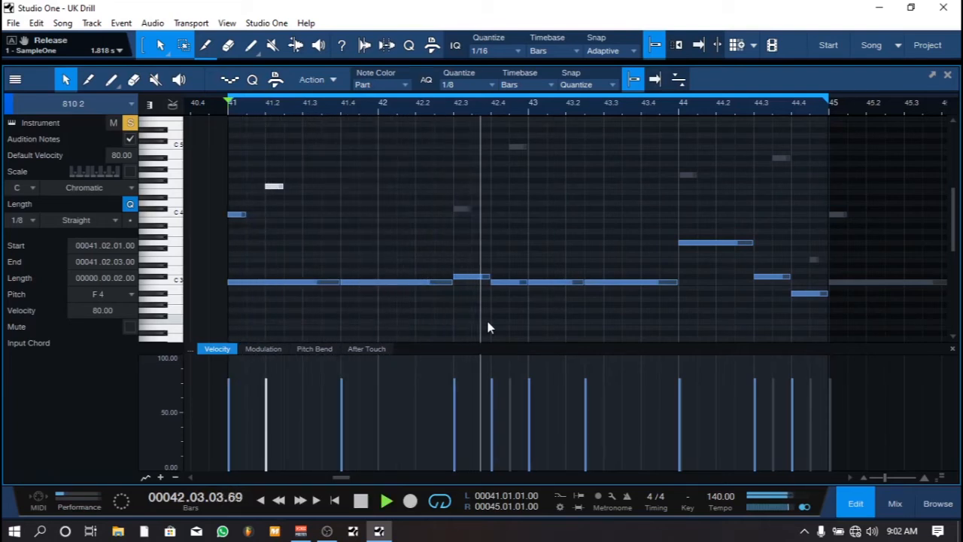
{"action": "key", "text": "space"}
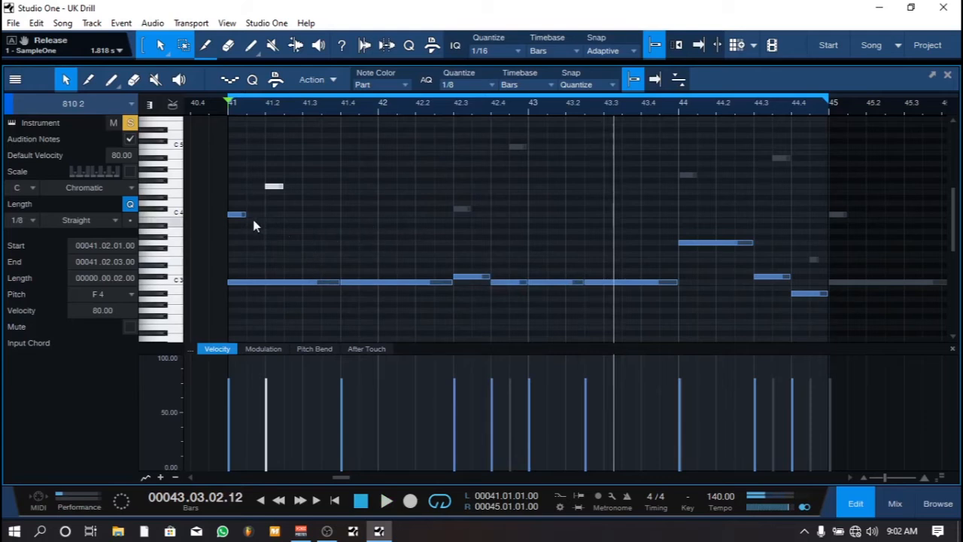
Try the F 4 note at a length of 0.1.0.0, restore its short length, and audition both versions.
{"action": "left_click_drag", "start_coordinate": [286, 187], "coordinate": [301, 187]}
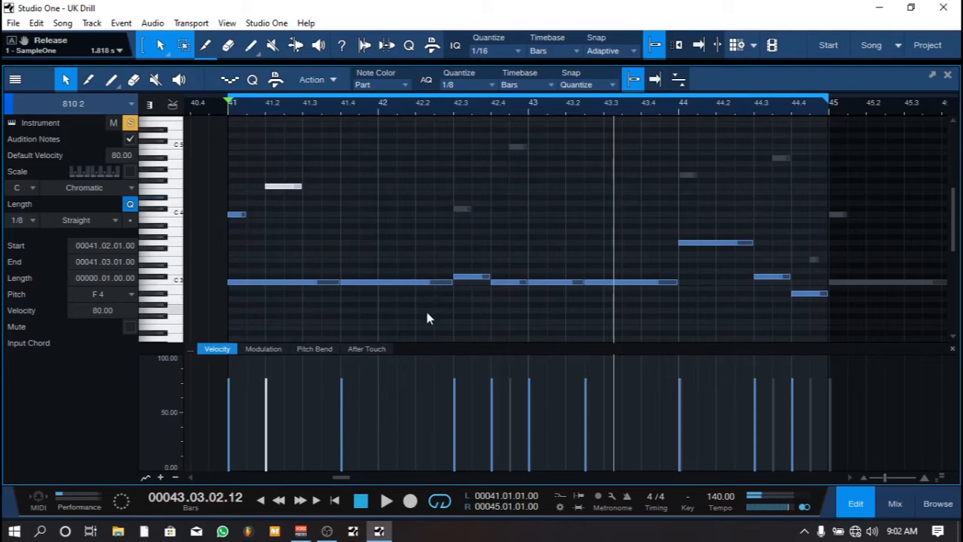
{"action": "key", "text": "space"}
{"action": "key", "text": "space"}
{"action": "key", "text": "space"}
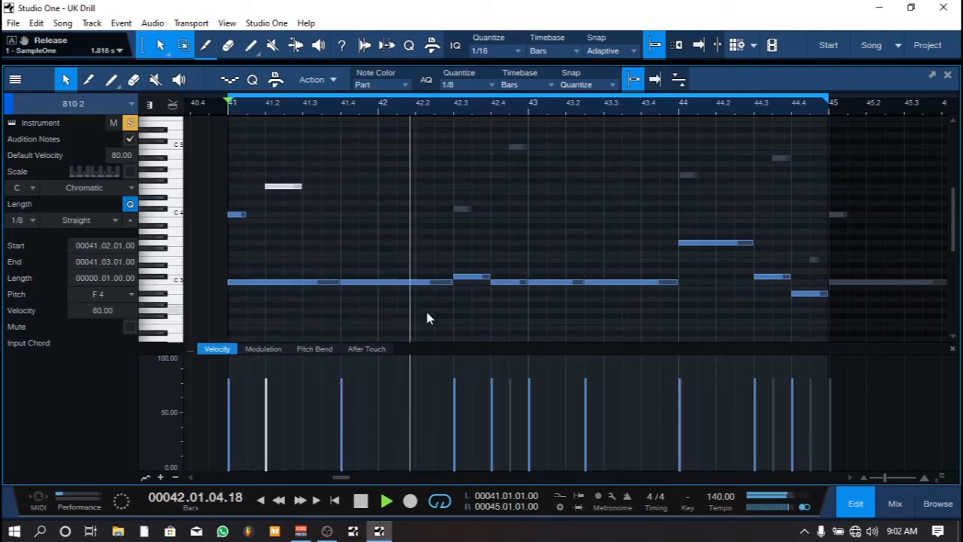
{"action": "key", "text": "space"}
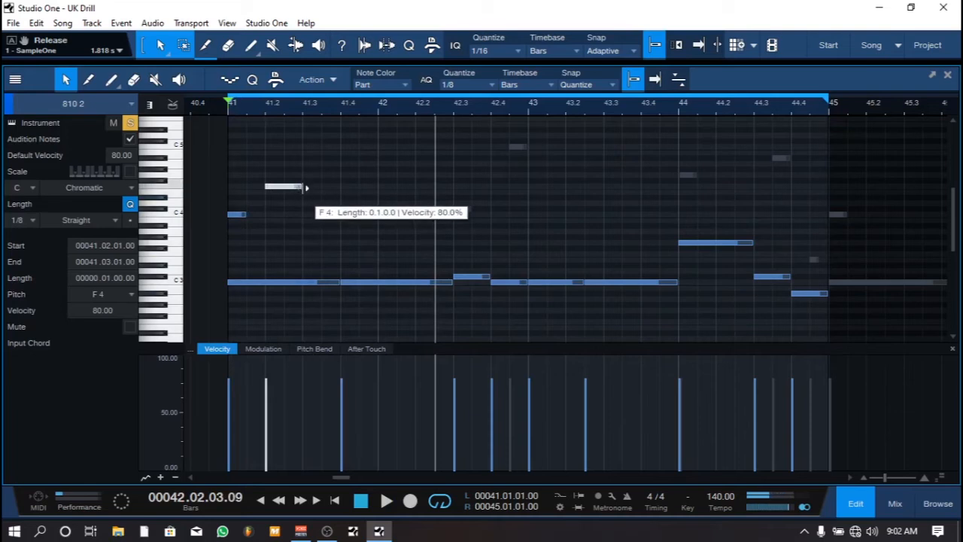
{"action": "left_click_drag", "start_coordinate": [305, 187], "coordinate": [284, 187]}
{"action": "left_click", "coordinate": [311, 217]}
{"action": "key", "text": "space"}
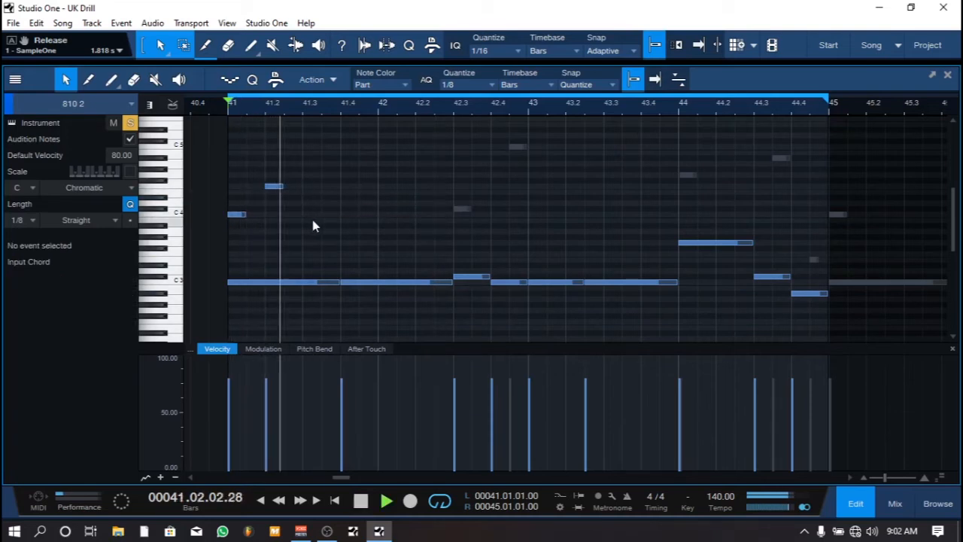
{"action": "key", "text": "space"}
{"action": "key", "text": "space"}
{"action": "key", "text": "space"}
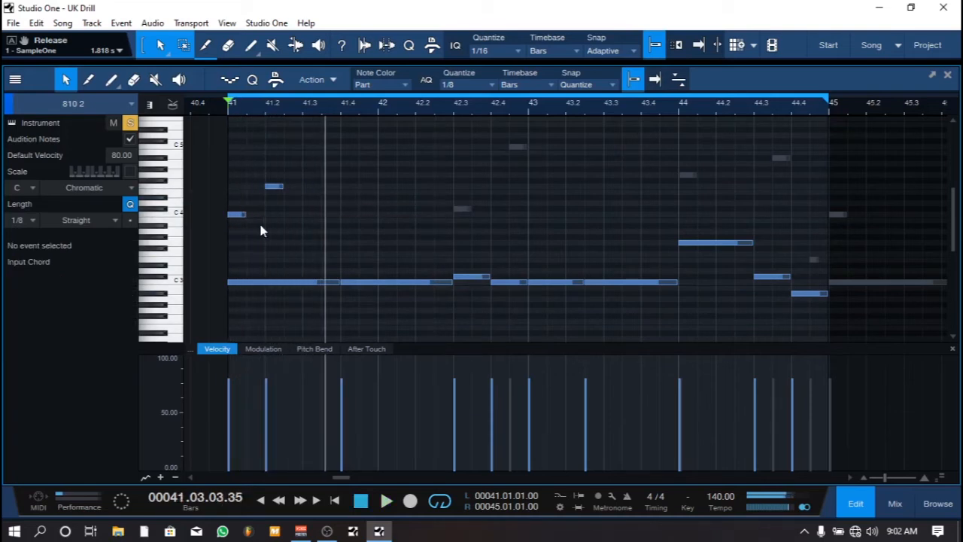
Try the short C 4 note at bar 41 an octave higher on C 5, return it to C 4, and audition both.
{"action": "left_click", "coordinate": [236, 216]}
{"action": "key", "text": "shift+Up"}
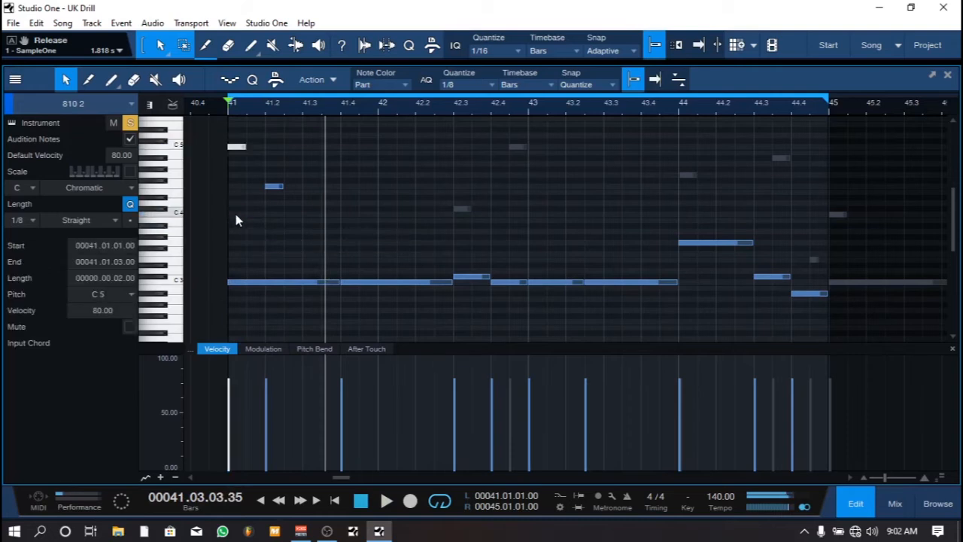
{"action": "key", "text": "space"}
{"action": "key", "text": "space"}
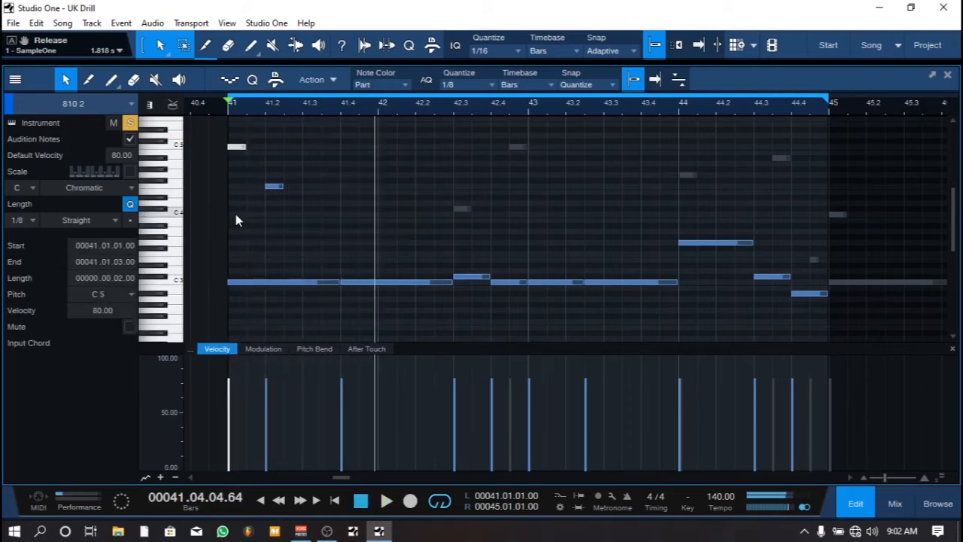
{"action": "key", "text": "space"}
{"action": "key", "text": "shift+Down"}
{"action": "key", "text": "space"}
{"action": "key", "text": "space"}
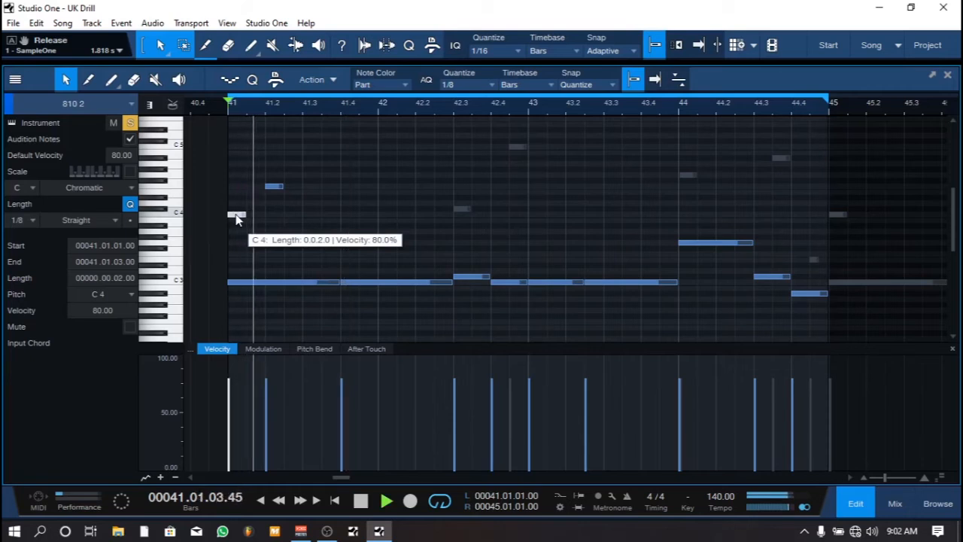
{"action": "left_click", "coordinate": [377, 200]}
{"action": "key", "text": "space"}
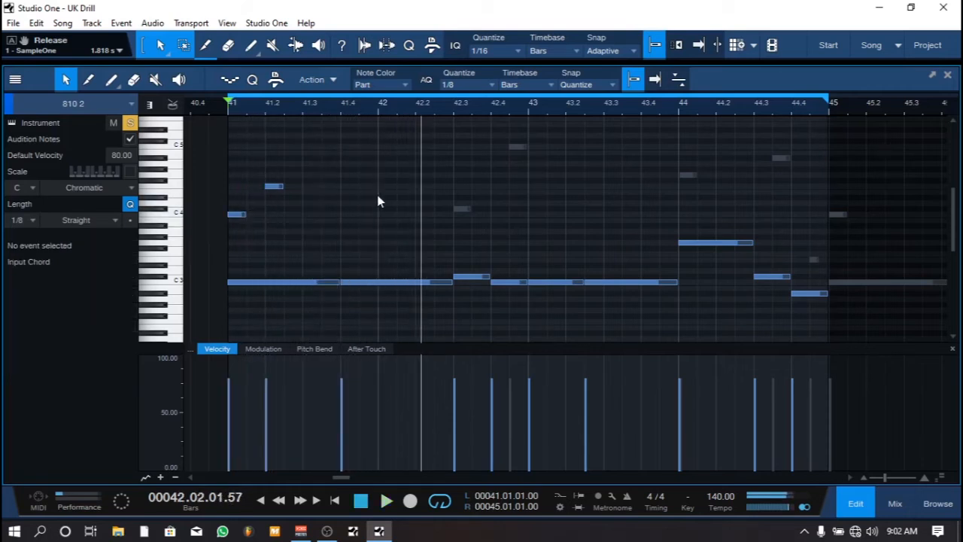
{"action": "key", "text": "space"}
{"action": "key", "text": "space"}
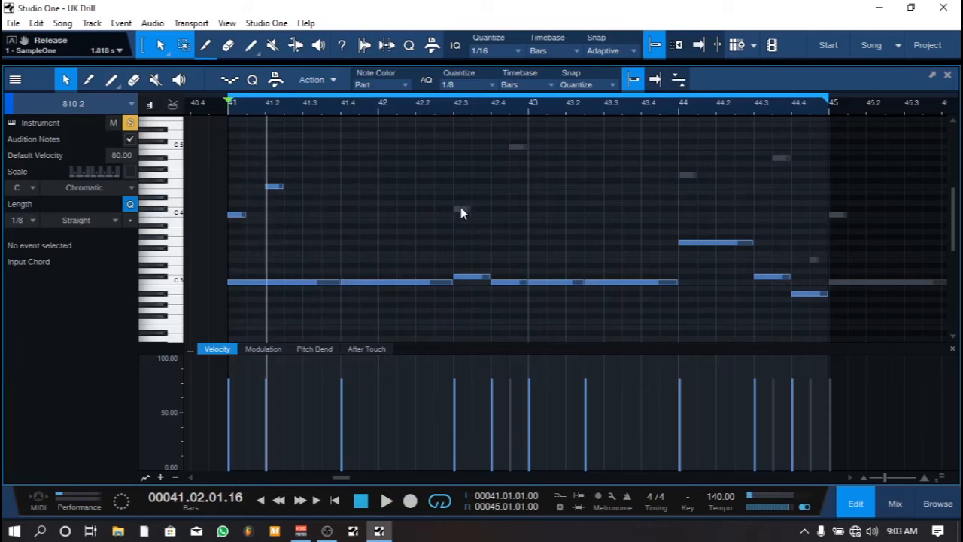
Unmute the ghosted glide notes at 42.3, 42.4.3, 44, 44.3.3 and 44.4.3 in the 810 2 part.
{"action": "left_click", "coordinate": [461, 209]}
{"action": "left_click", "coordinate": [518, 148]}
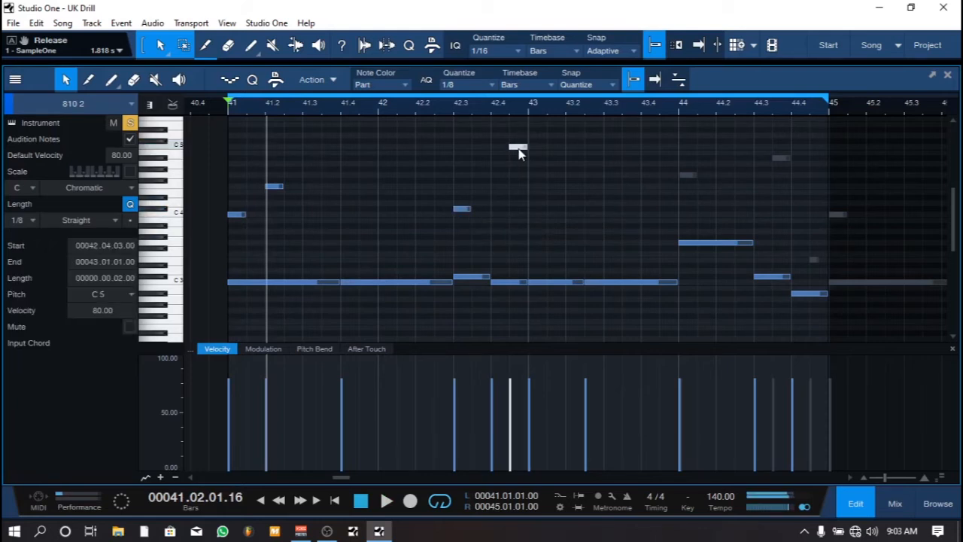
{"action": "left_click", "coordinate": [687, 176]}
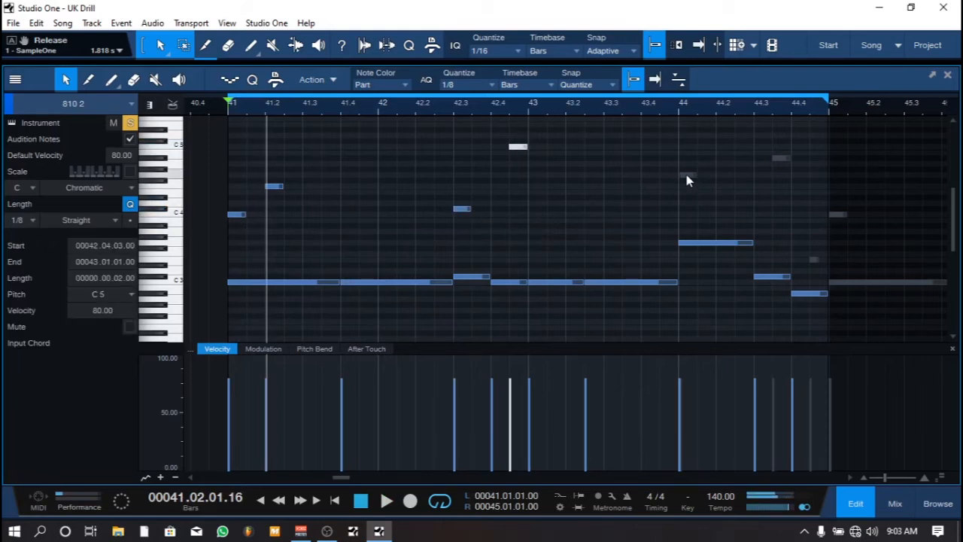
{"action": "left_click", "coordinate": [779, 159]}
{"action": "left_click", "coordinate": [782, 160]}
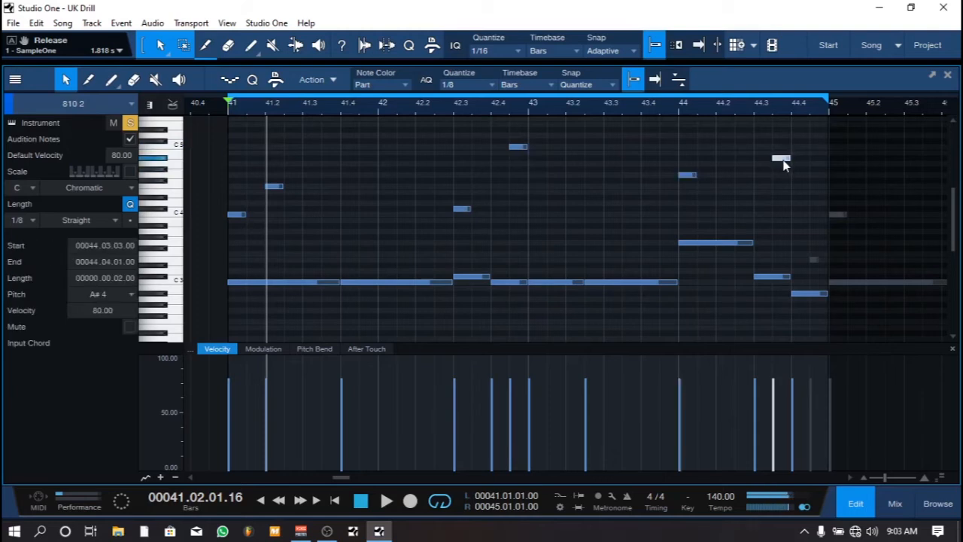
{"action": "double_click", "coordinate": [817, 261]}
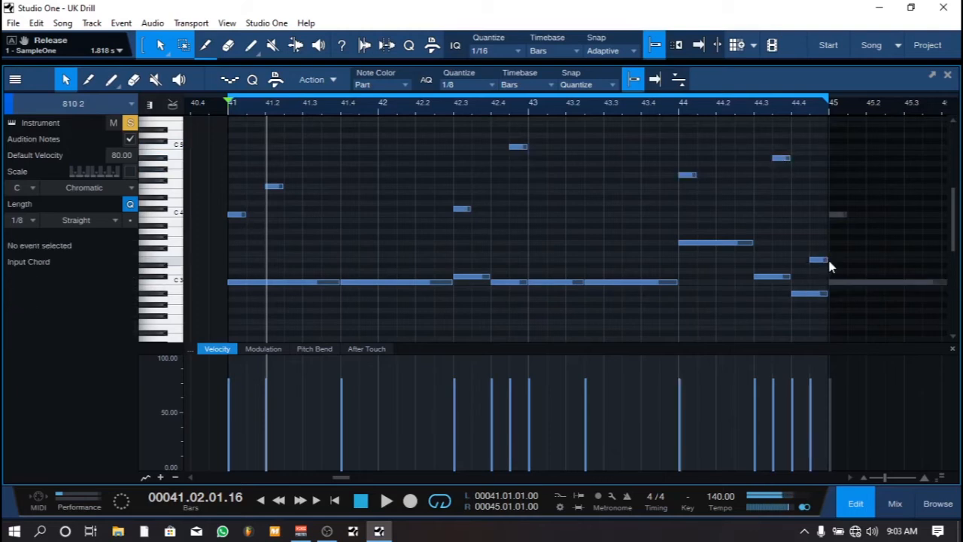
Shorten the E 3 note at 44.4.3 to a sixteenth using 1/16 quantize, and restore the quantize value to 1/8.
{"action": "left_click", "coordinate": [828, 260]}
{"action": "left_click", "coordinate": [823, 260]}
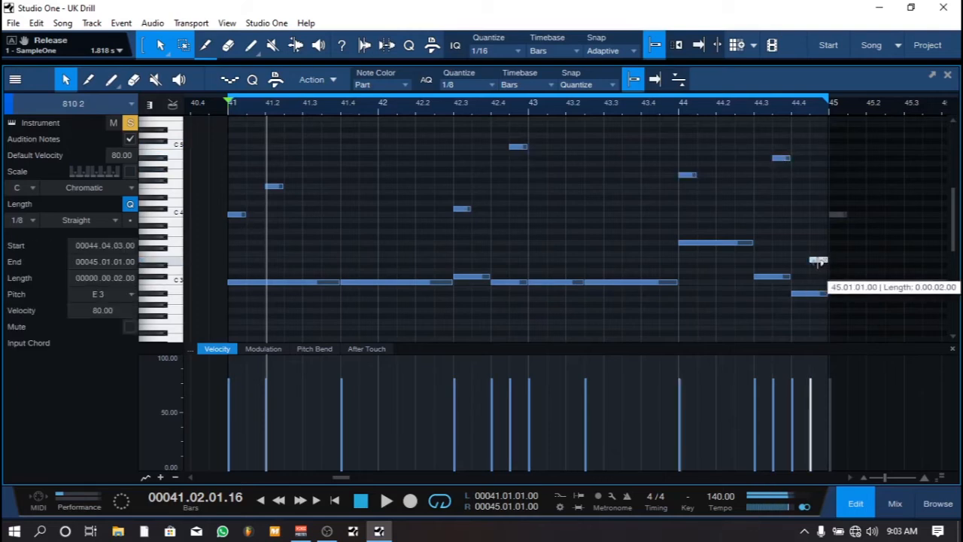
{"action": "left_click", "coordinate": [476, 84]}
{"action": "left_click", "coordinate": [601, 108]}
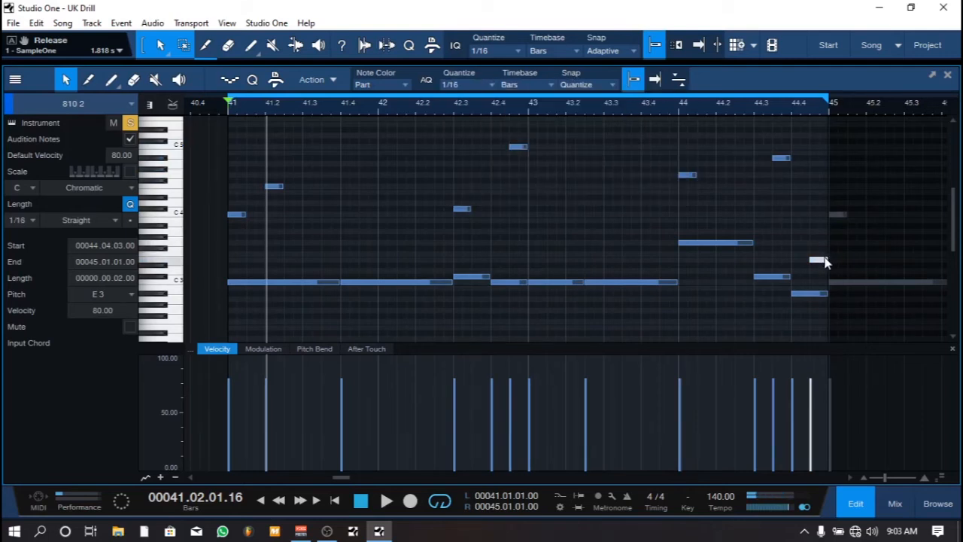
{"action": "left_click_drag", "start_coordinate": [828, 260], "coordinate": [819, 260]}
{"action": "left_click", "coordinate": [487, 85]}
{"action": "left_click", "coordinate": [573, 108]}
Review the F 4 glide note, audition the full 810 2 pattern from bar 41, and close the note editor.
{"action": "left_click", "coordinate": [276, 188]}
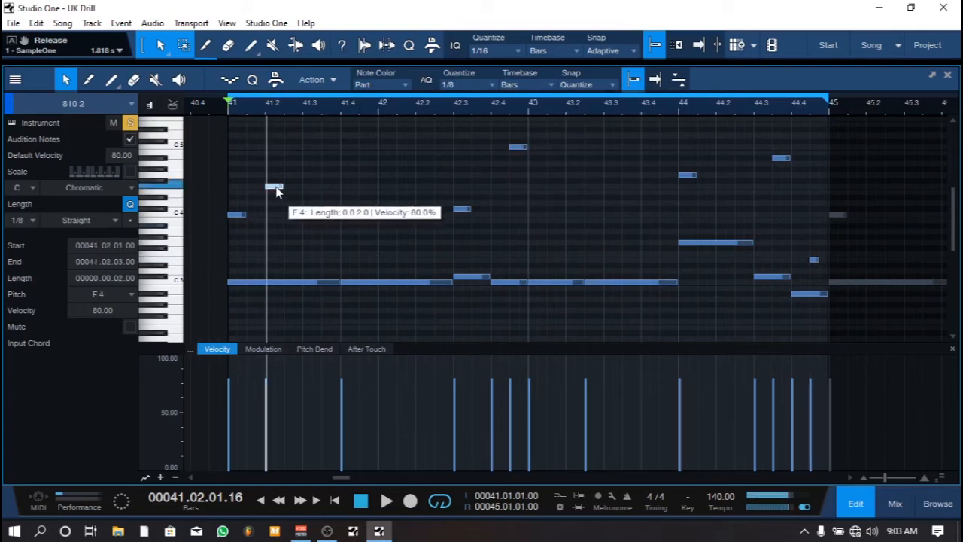
{"action": "left_click", "coordinate": [381, 245]}
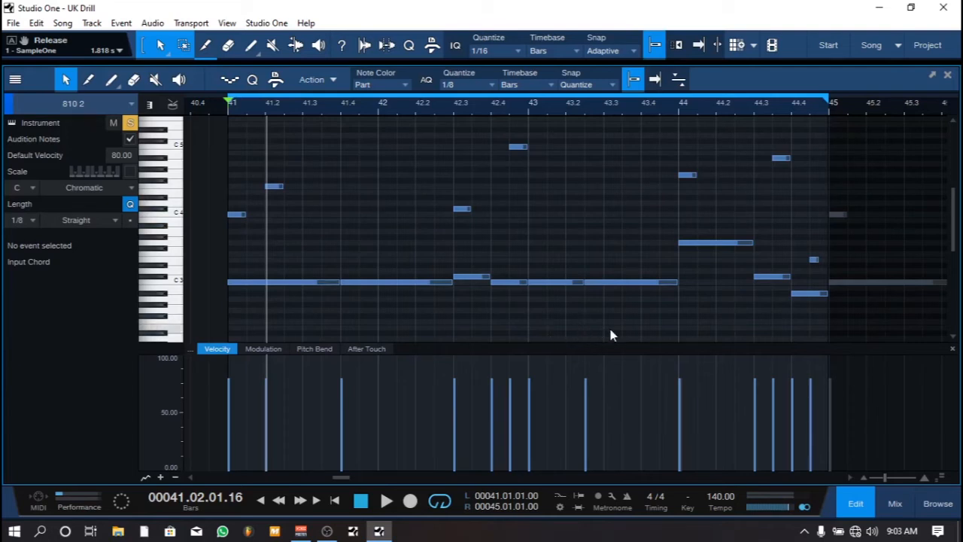
{"action": "key", "text": "space"}
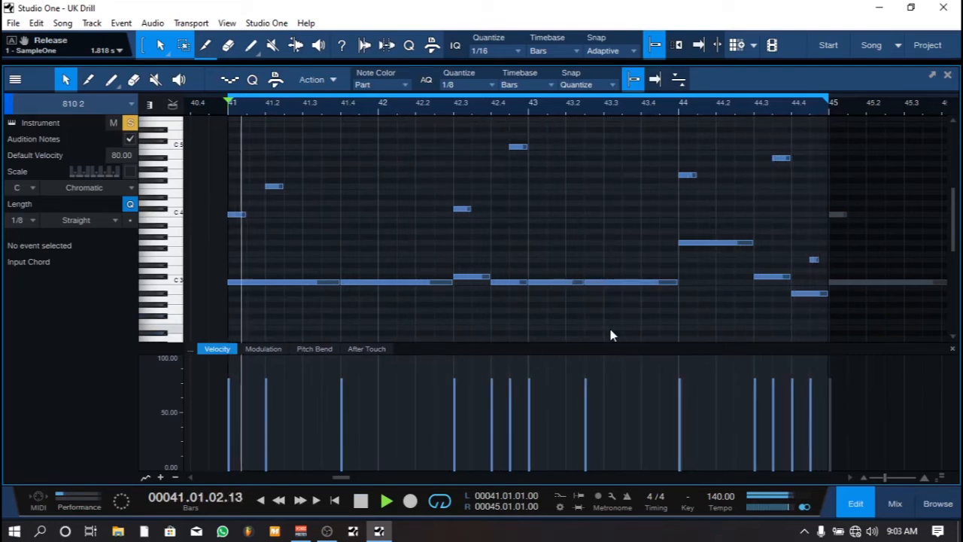
{"action": "left_click", "coordinate": [855, 503]}
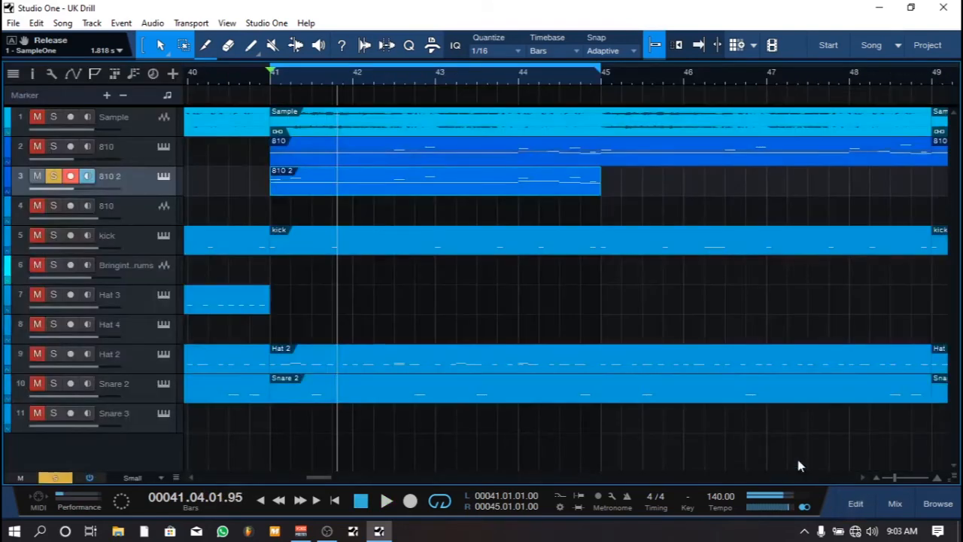
Open the 810 2 track's SampleOne instrument and audition the bass with Glide disabled and with it enabled again.
{"action": "left_click", "coordinate": [163, 176]}
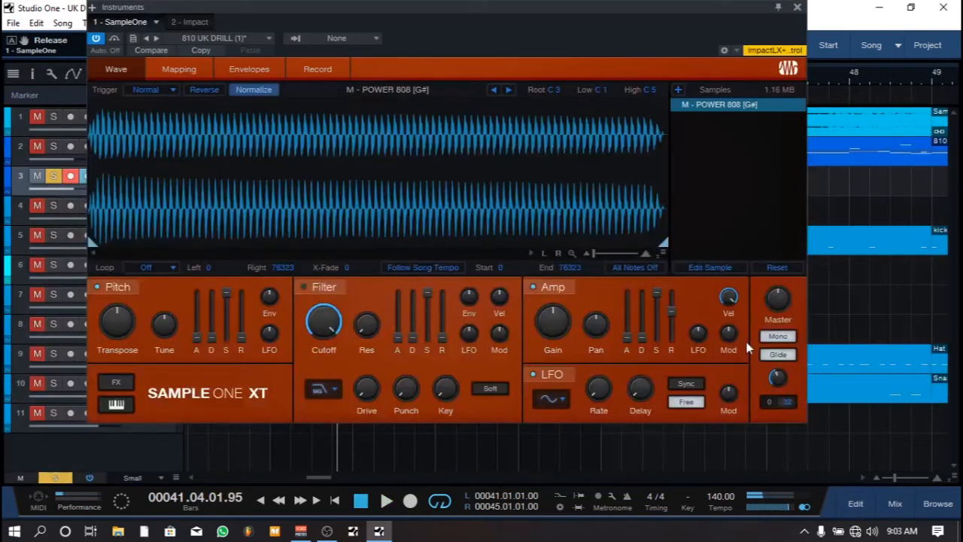
{"action": "left_click", "coordinate": [778, 357]}
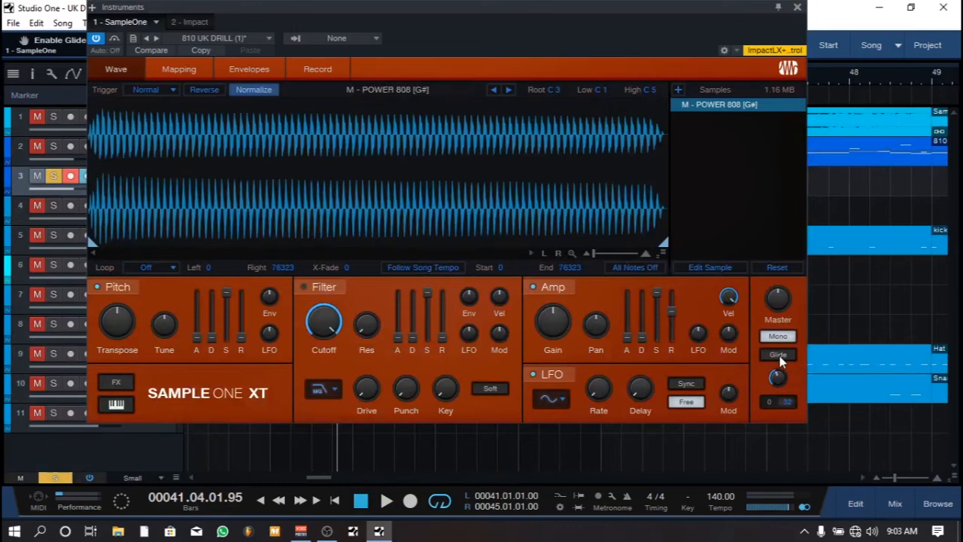
{"action": "key", "text": "space"}
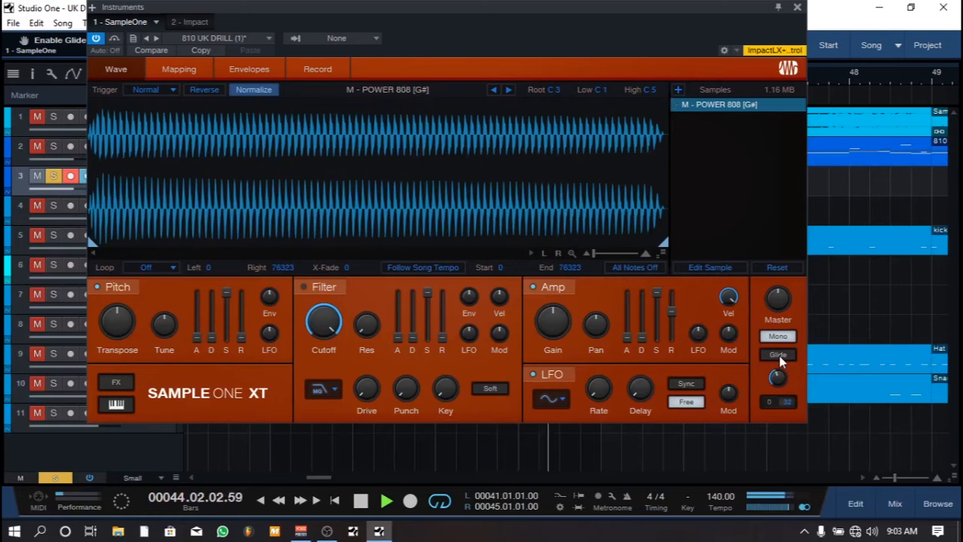
{"action": "key", "text": "space"}
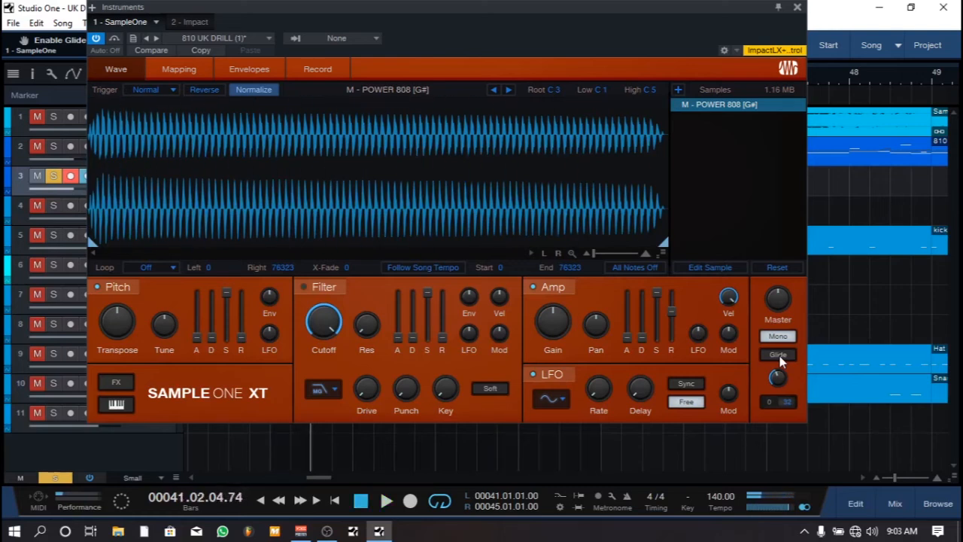
{"action": "left_click", "coordinate": [779, 355]}
{"action": "key", "text": "space"}
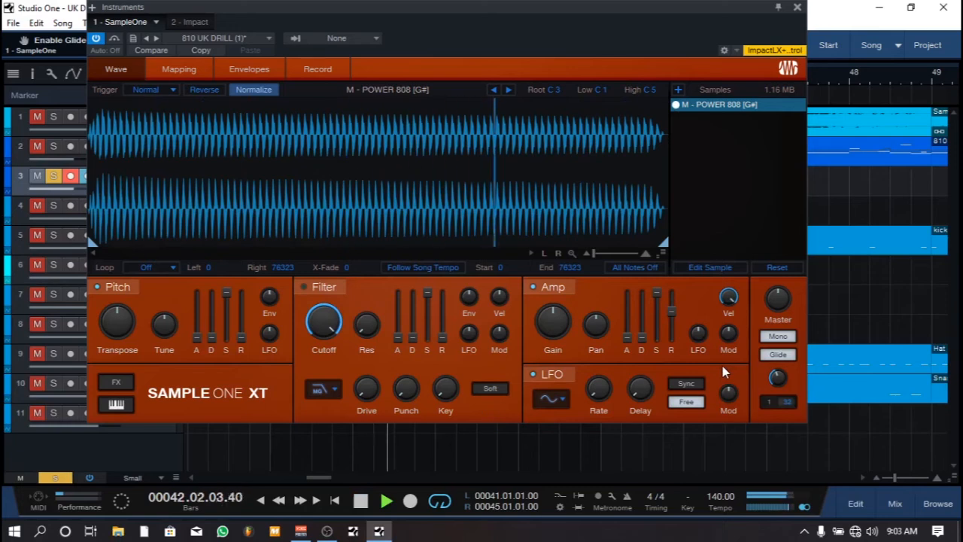
{"action": "key", "text": "space"}
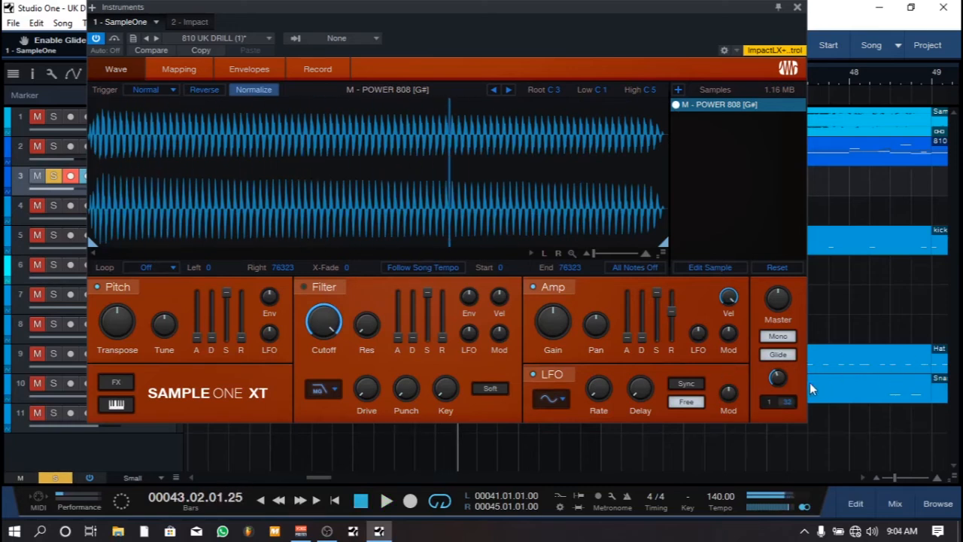
Raise SampleOne's glide time to 935 ms and start playback to hear the slow glides.
{"action": "left_click_drag", "start_coordinate": [778, 376], "coordinate": [775, 332]}
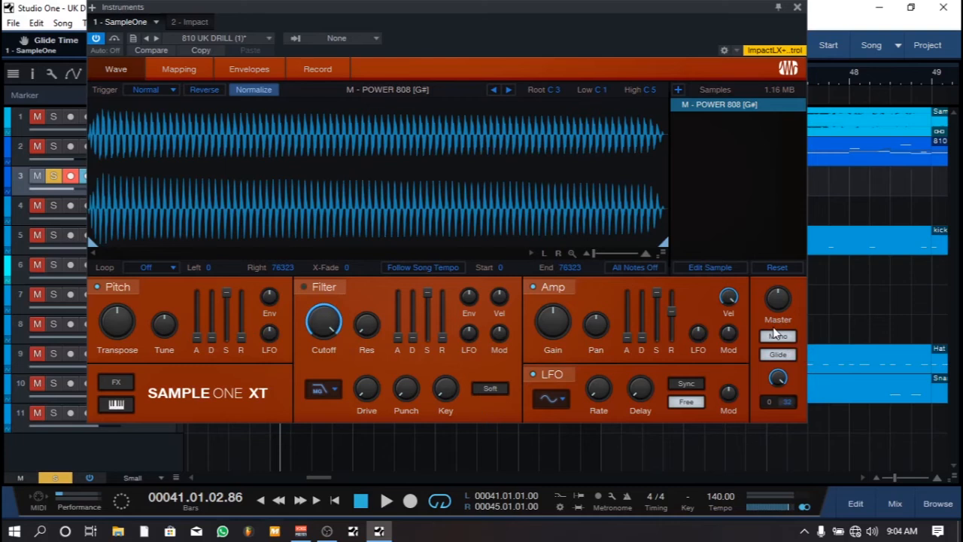
{"action": "mouse_move", "coordinate": [779, 383]}
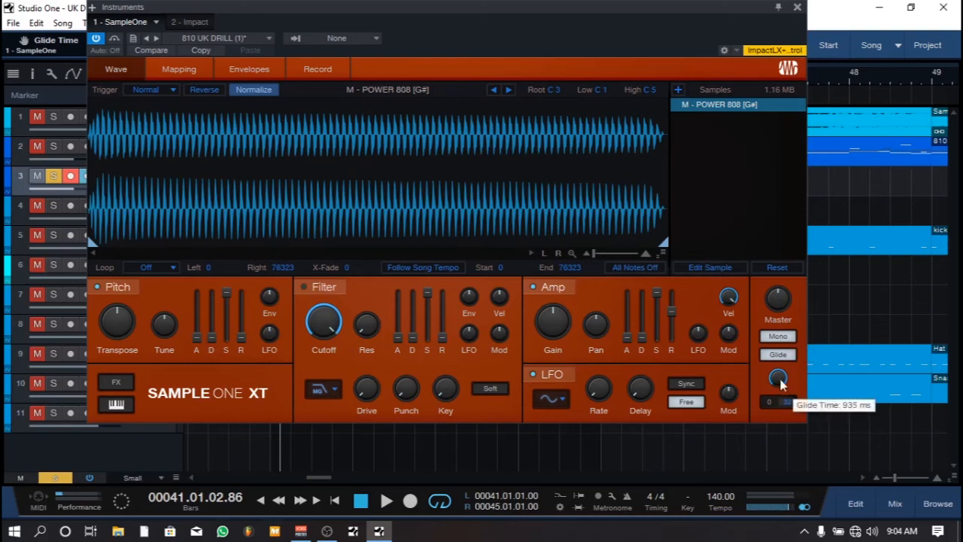
{"action": "key", "text": "space"}
Lower SampleOne's glide time gradually to 37.3 ms while auditioning the bass, and stop playback.
{"action": "scroll", "coordinate": [779, 383], "scroll_direction": "down", "scroll_amount": 1}
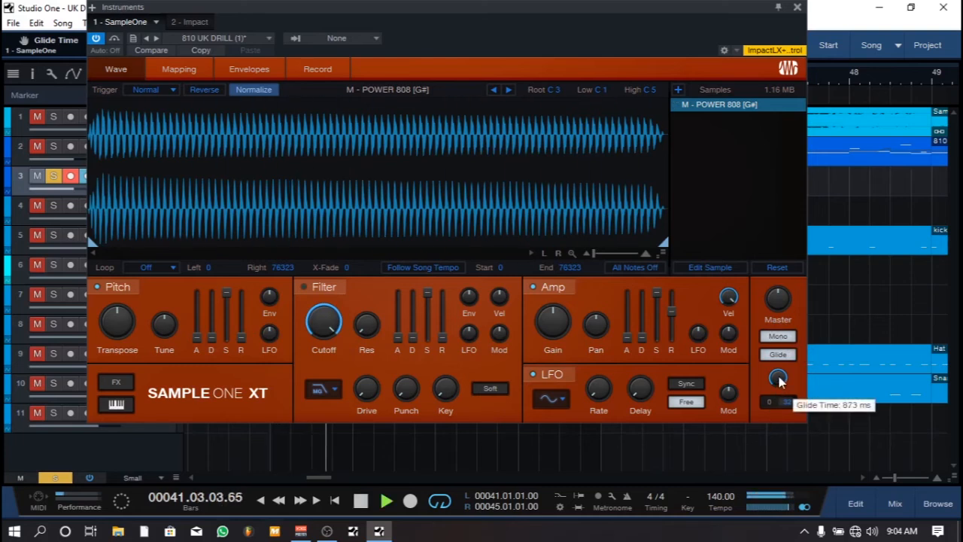
{"action": "scroll", "coordinate": [779, 383], "scroll_direction": "down", "scroll_amount": 4}
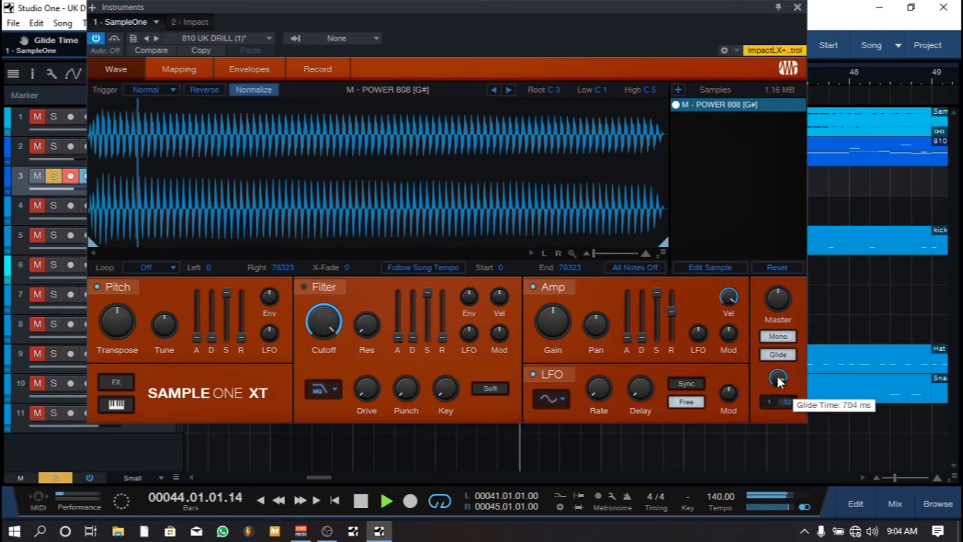
{"action": "scroll", "coordinate": [779, 382], "scroll_direction": "down", "scroll_amount": 5}
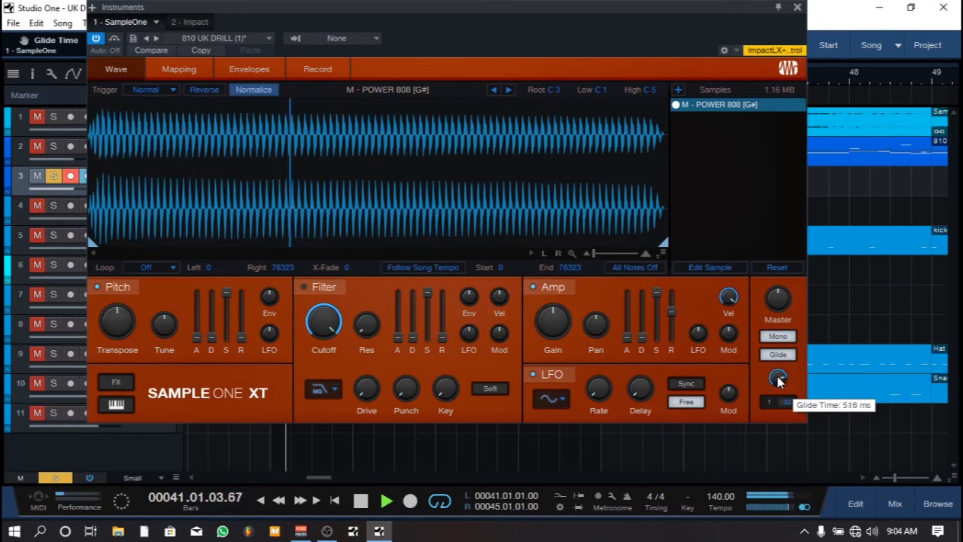
{"action": "scroll", "coordinate": [779, 381], "scroll_direction": "down", "scroll_amount": 2}
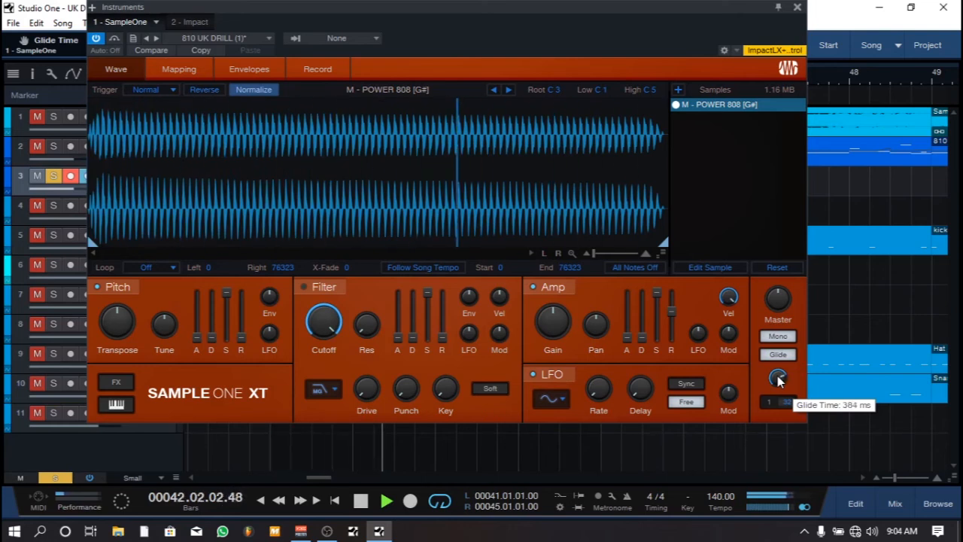
{"action": "scroll", "coordinate": [779, 381], "scroll_direction": "down", "scroll_amount": 2}
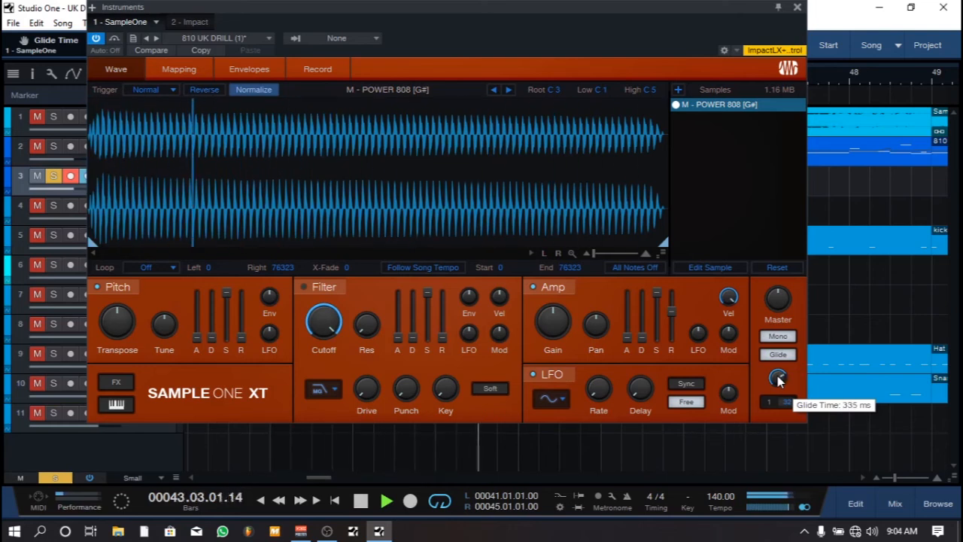
{"action": "scroll", "coordinate": [779, 381], "scroll_direction": "down", "scroll_amount": 3}
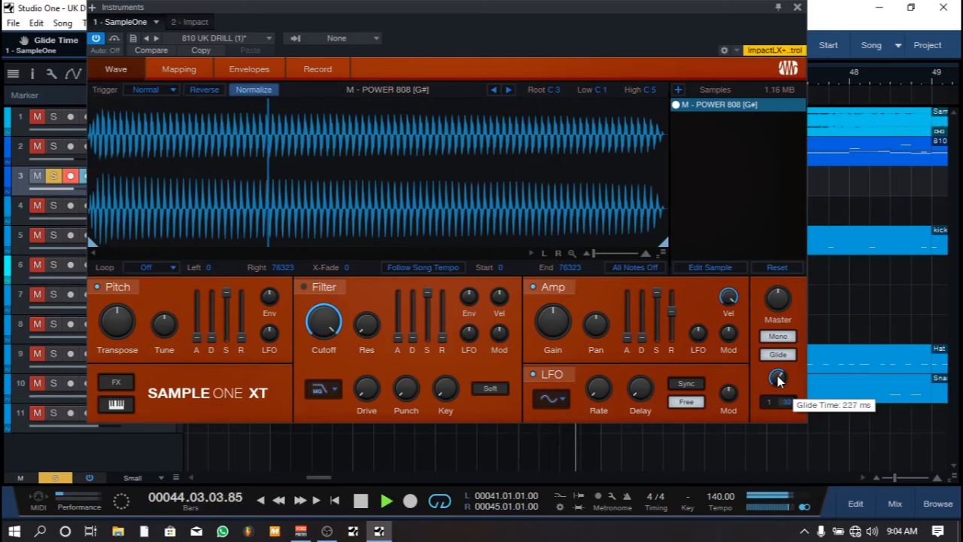
{"action": "scroll", "coordinate": [780, 381], "scroll_direction": "down", "scroll_amount": 2}
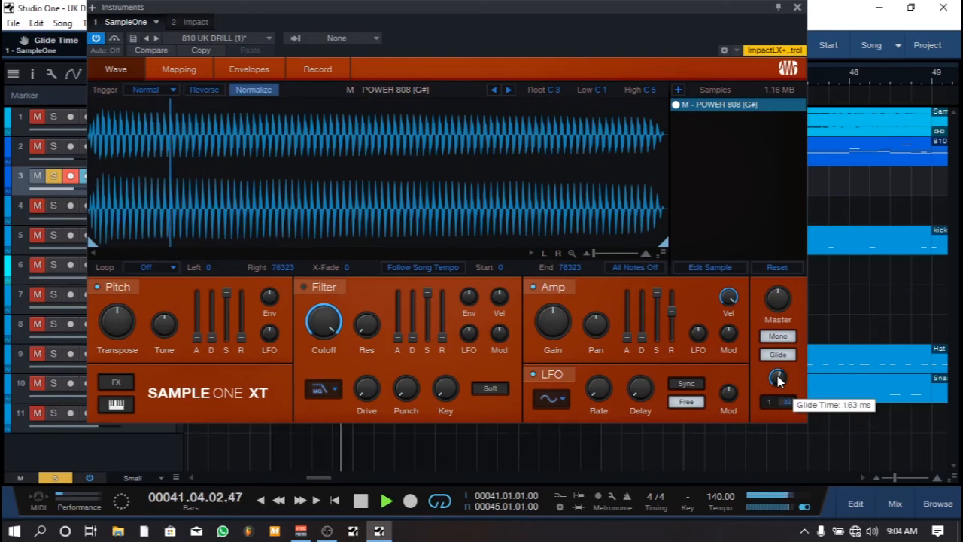
{"action": "scroll", "coordinate": [779, 381], "scroll_direction": "down", "scroll_amount": 3}
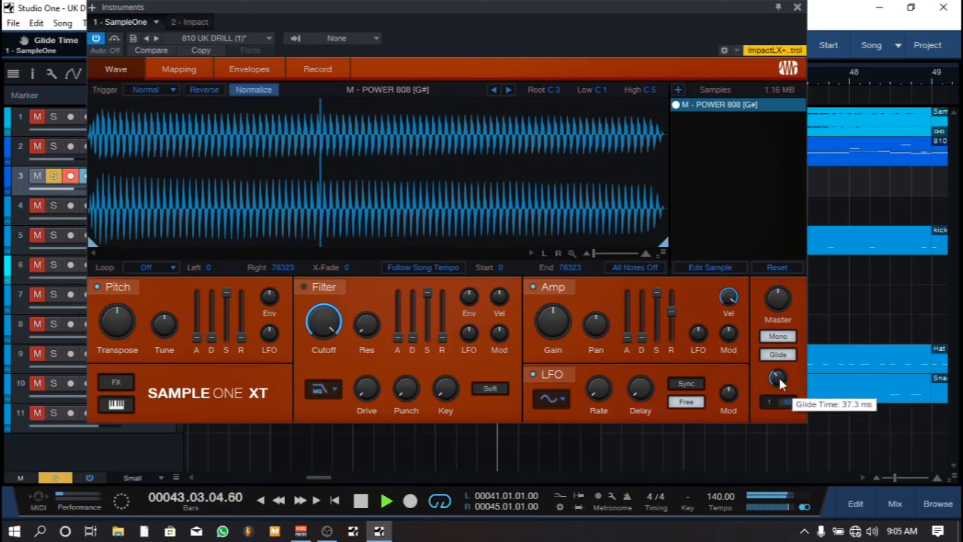
{"action": "key", "text": "space"}
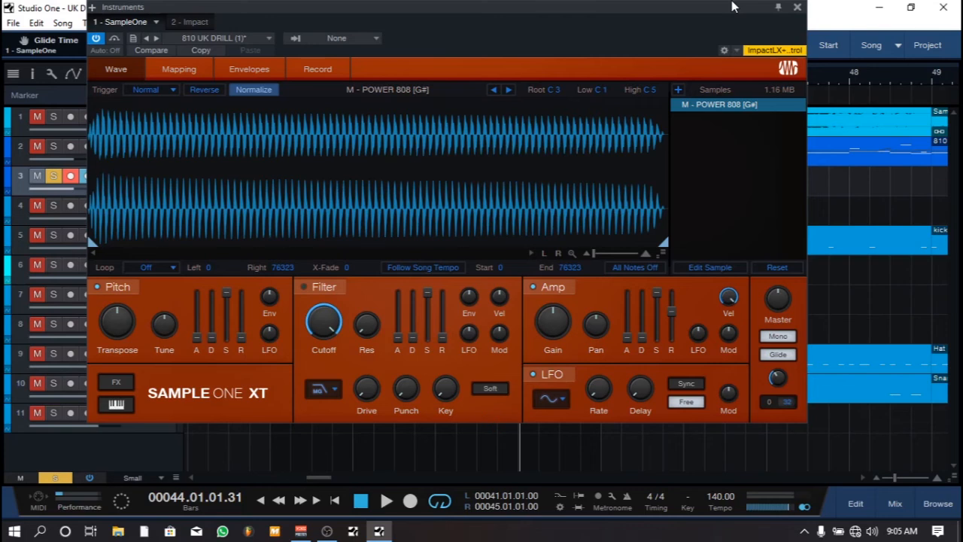
Close the SampleOne window, open the kick track's Impact XT kit, and move its window so all pads are visible.
{"action": "left_click_drag", "start_coordinate": [702, 5], "coordinate": [672, 4]}
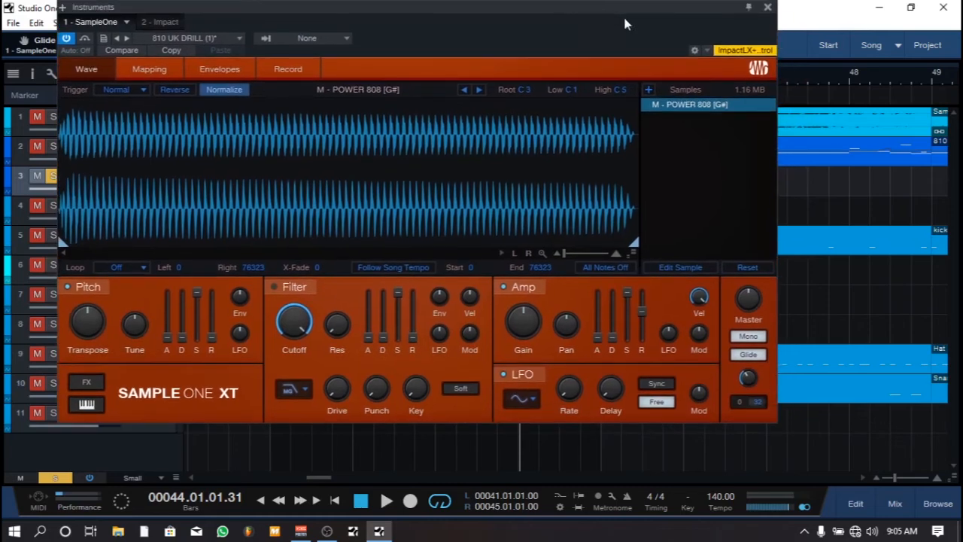
{"action": "left_click", "coordinate": [768, 7]}
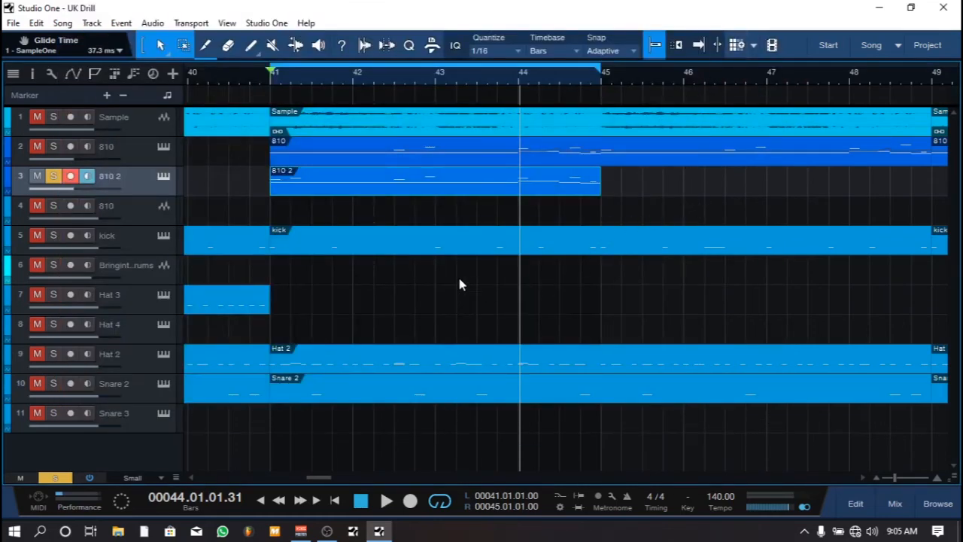
{"action": "left_click", "coordinate": [164, 236]}
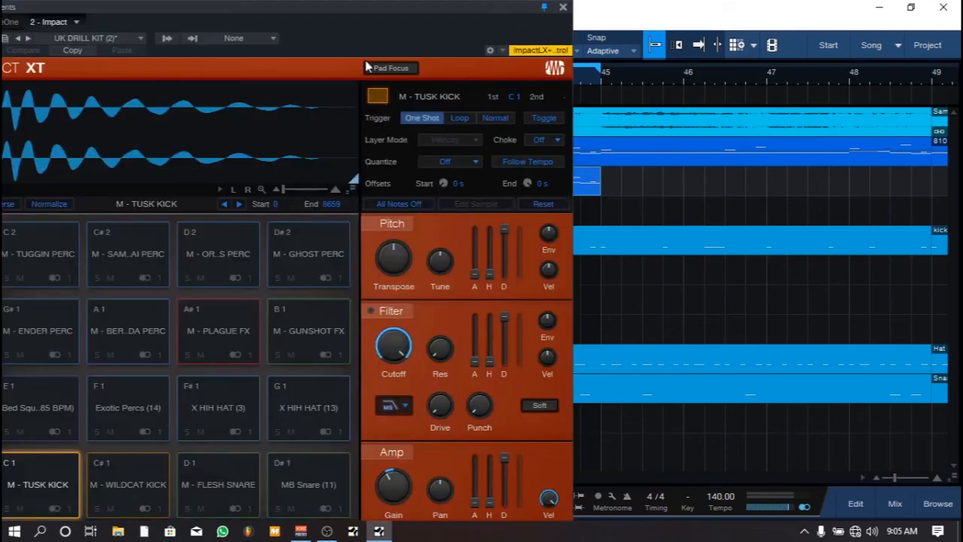
{"action": "left_click_drag", "start_coordinate": [347, 24], "coordinate": [560, 6]}
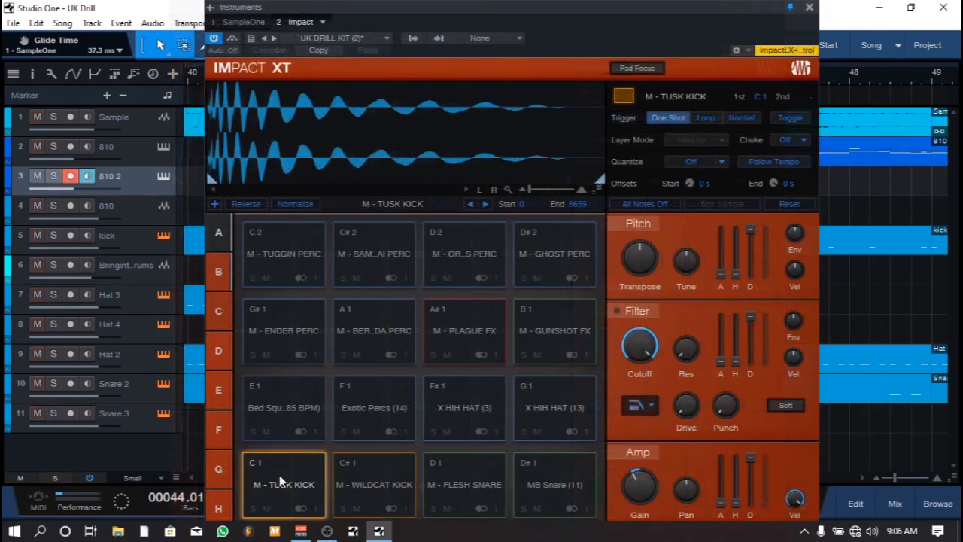
Audition the kit's kick and snare pads in bank A, from M - TUSK KICK on C 1 to MB Snare (11) on D# 1.
{"action": "left_click", "coordinate": [279, 475]}
{"action": "left_click", "coordinate": [279, 474]}
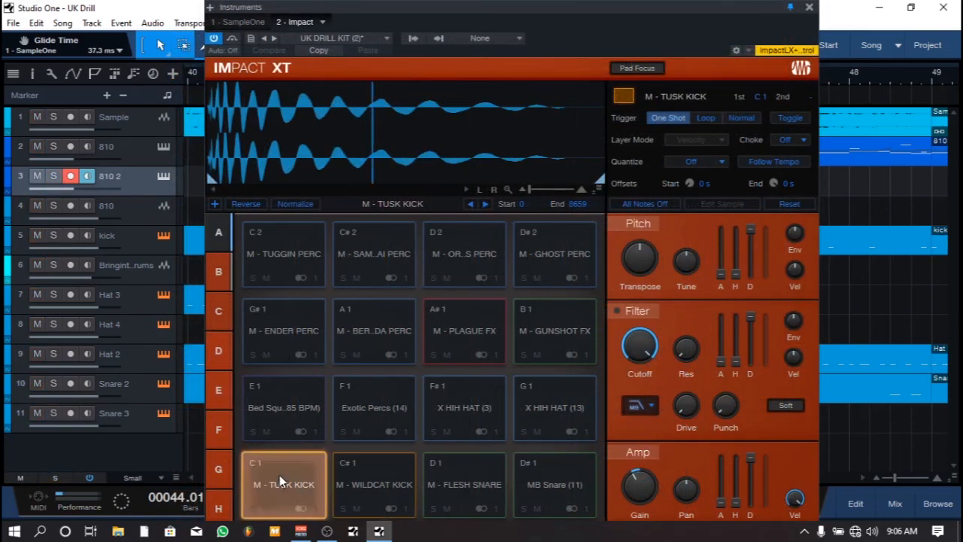
{"action": "left_click", "coordinate": [344, 490]}
{"action": "left_click", "coordinate": [453, 480]}
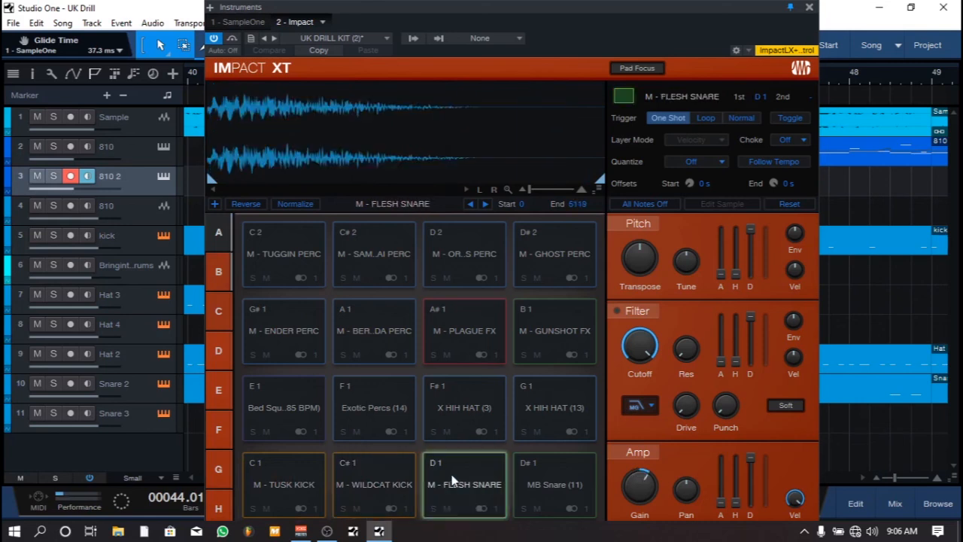
{"action": "left_click", "coordinate": [538, 481]}
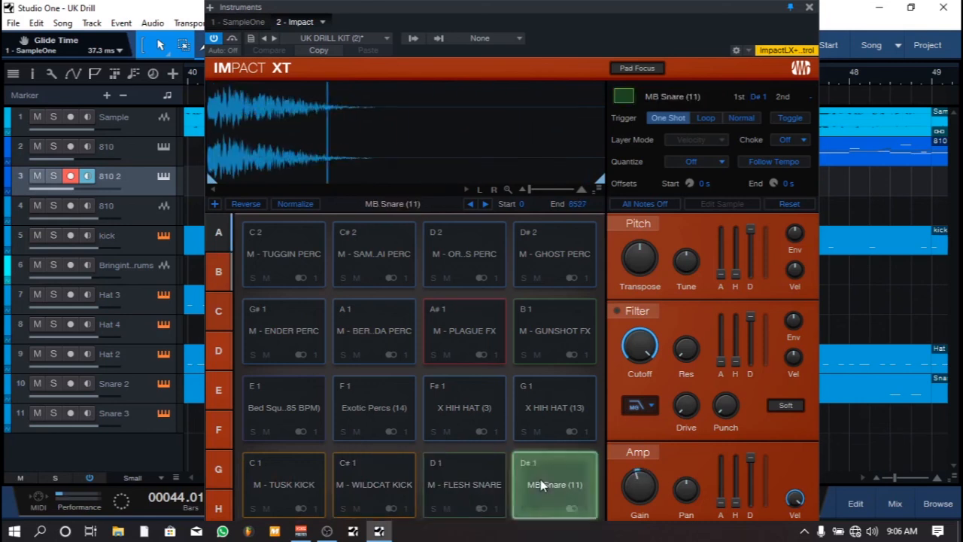
Audition the two X HIH HAT pads, Exotic Percs (14) and the Bed Squeak Sample pad in bank A.
{"action": "left_click", "coordinate": [558, 405]}
{"action": "left_click", "coordinate": [496, 404]}
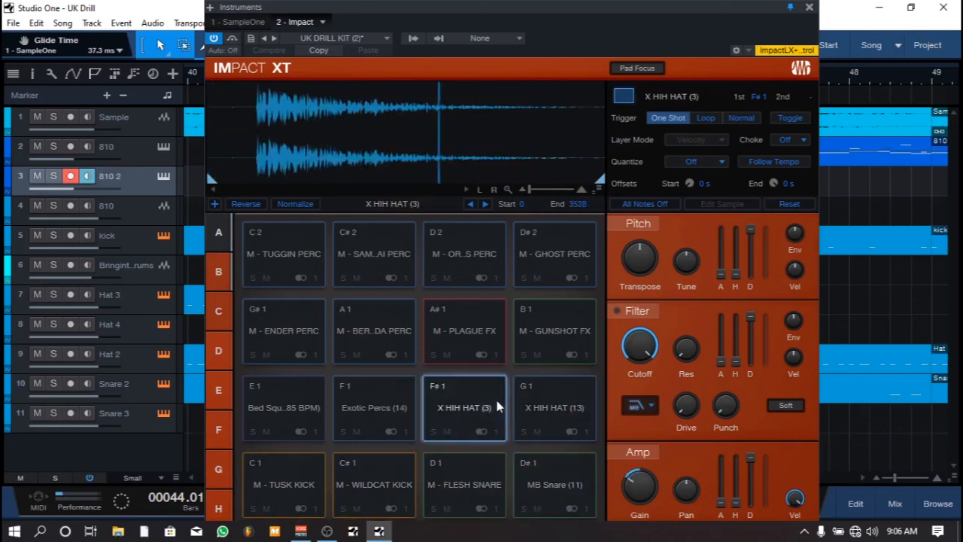
{"action": "left_click", "coordinate": [385, 399]}
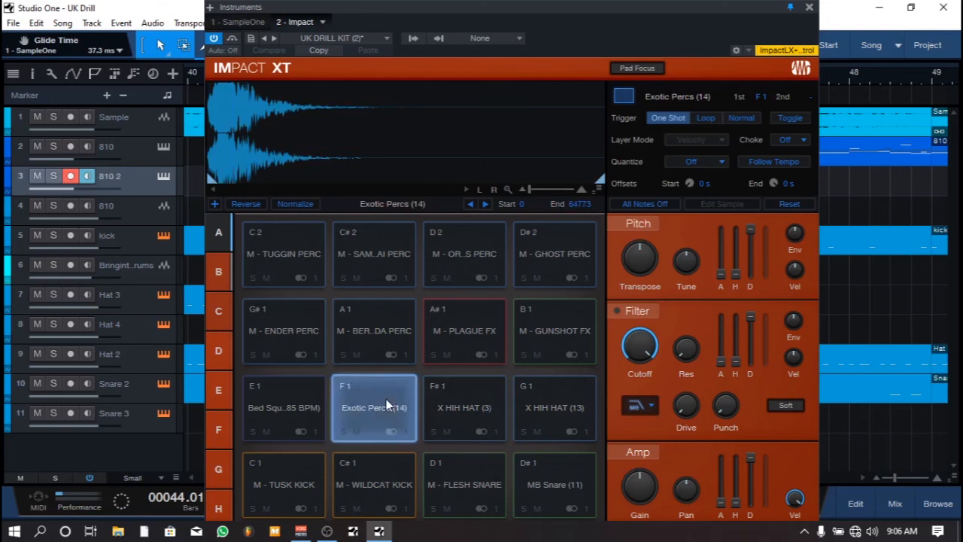
{"action": "left_click", "coordinate": [305, 409]}
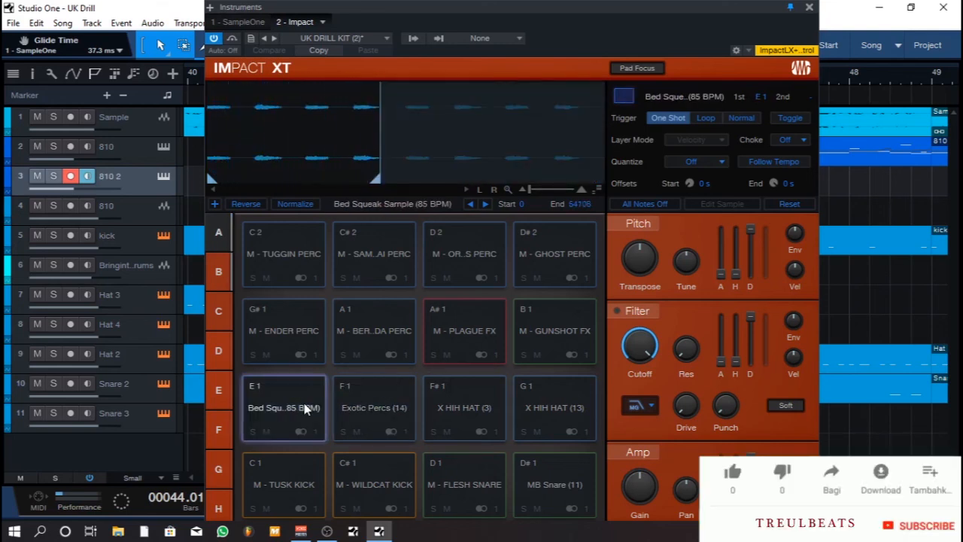
{"action": "left_click", "coordinate": [305, 407]}
Audition the Ender and Bermuda percussion pads and the Plague and Gunshot FX pads in bank A.
{"action": "left_click", "coordinate": [291, 350]}
{"action": "left_click", "coordinate": [373, 330]}
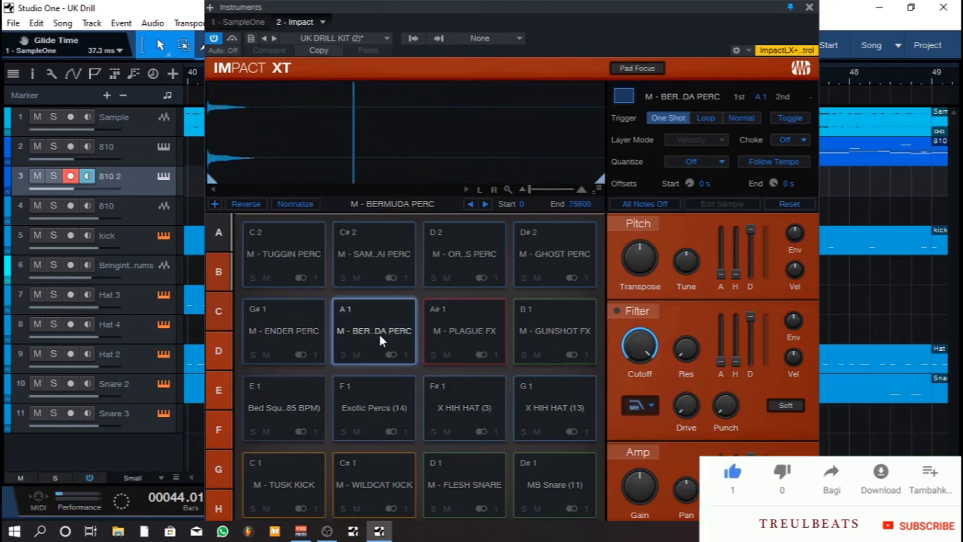
{"action": "left_click", "coordinate": [465, 335]}
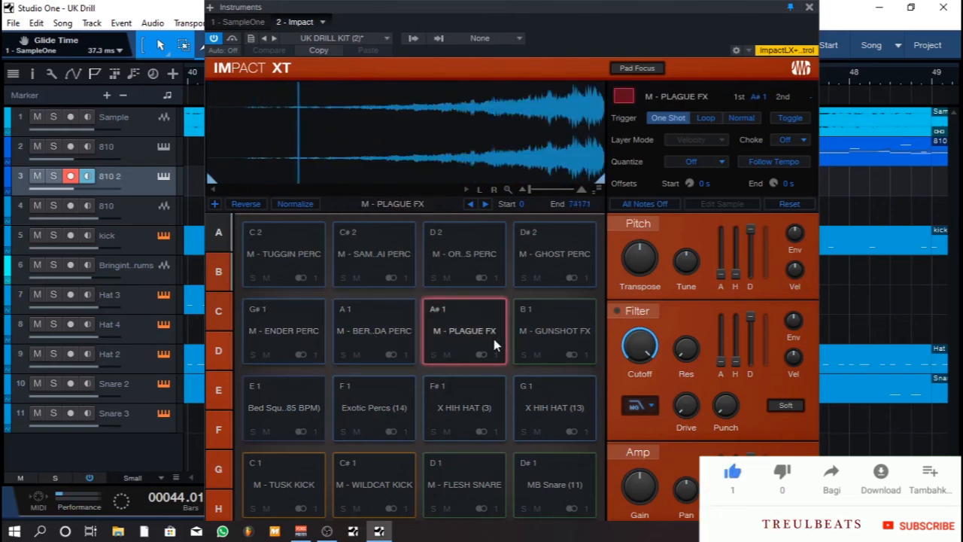
{"action": "left_click", "coordinate": [561, 336]}
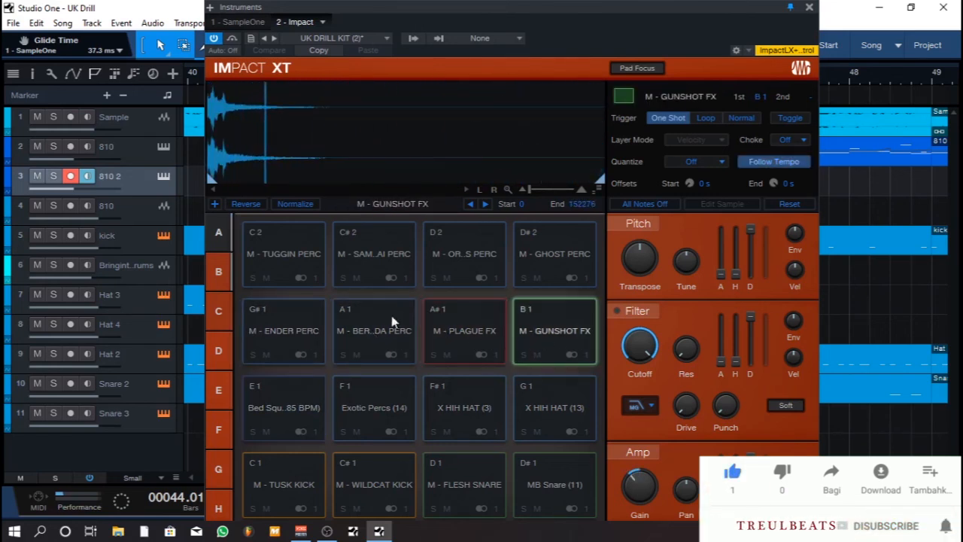
{"action": "left_click", "coordinate": [533, 327]}
{"action": "left_click", "coordinate": [532, 327]}
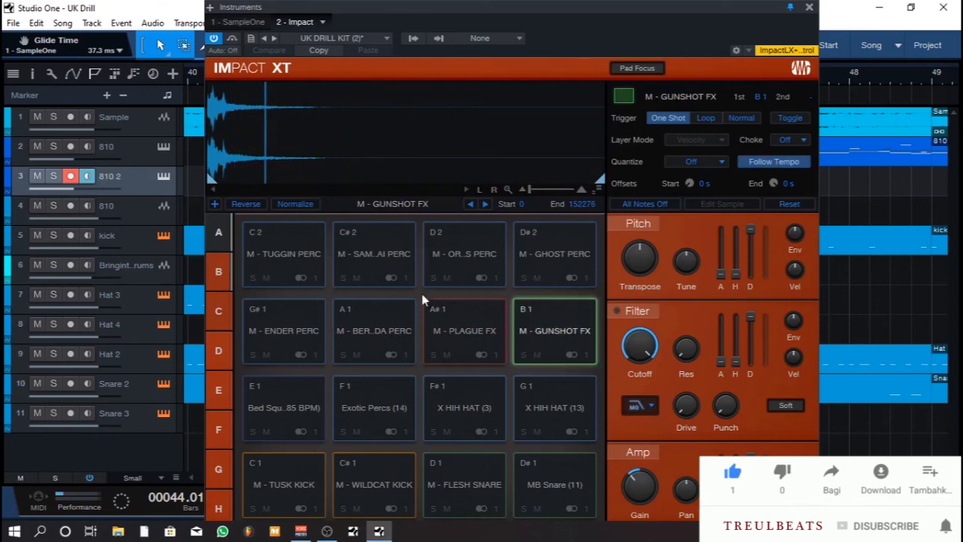
Audition the four percussion pads on C 2 to D# 2, ending with M - GHOST PERC.
{"action": "left_click", "coordinate": [297, 257]}
{"action": "left_click", "coordinate": [378, 258]}
{"action": "left_click", "coordinate": [455, 260]}
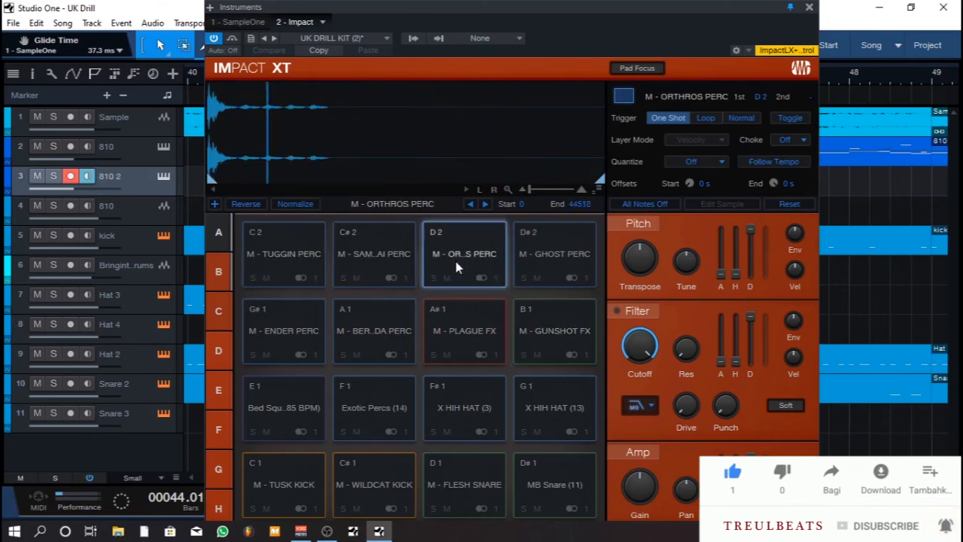
{"action": "left_click", "coordinate": [553, 259]}
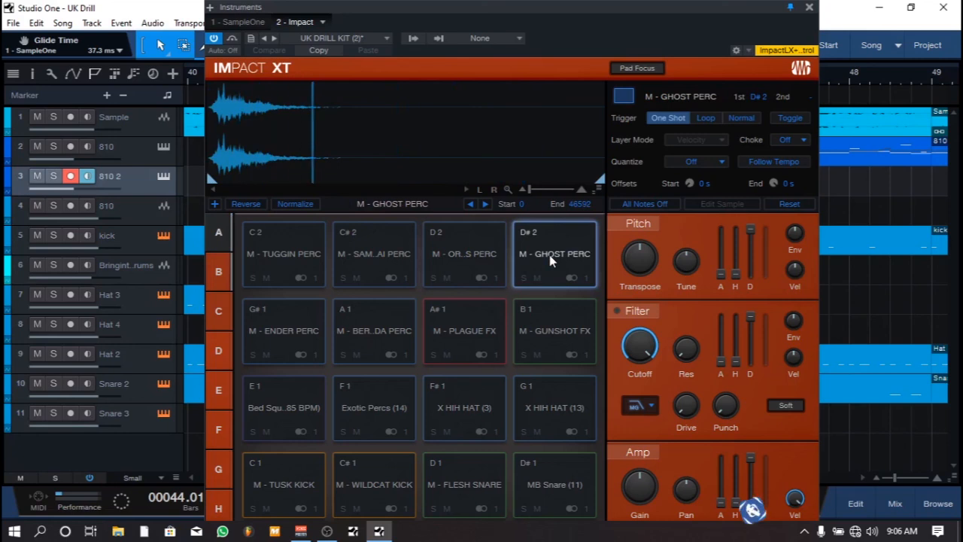
Show pad bank B and audition its Devil FX, BOOM, IDK Chant, AH VOX, Gammer and Rise Random sounds.
{"action": "left_click", "coordinate": [225, 279]}
{"action": "left_click", "coordinate": [282, 470]}
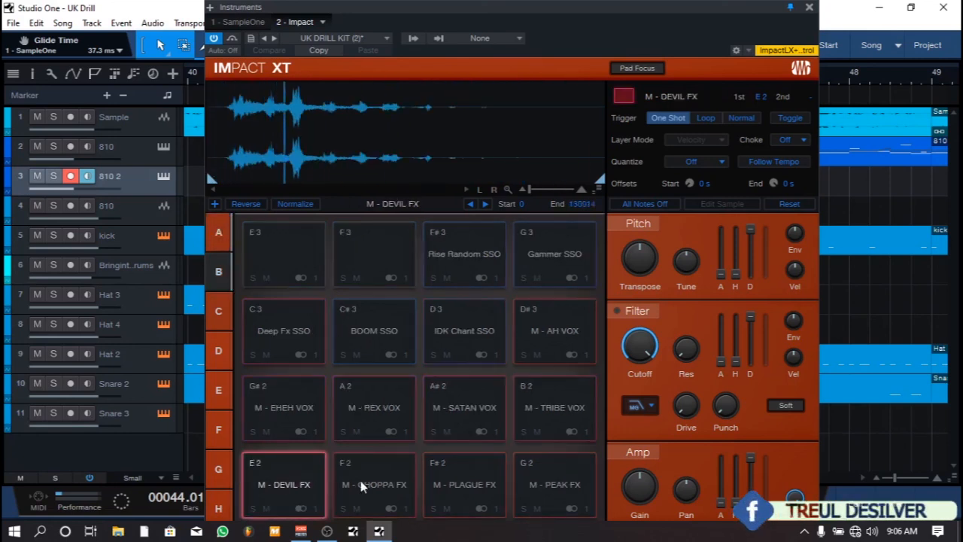
{"action": "left_click", "coordinate": [373, 331]}
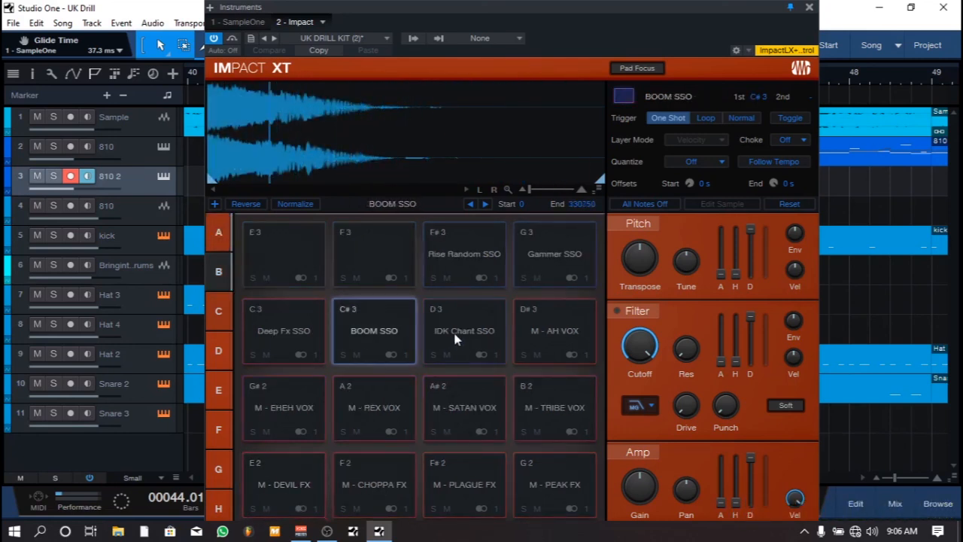
{"action": "left_click", "coordinate": [454, 334]}
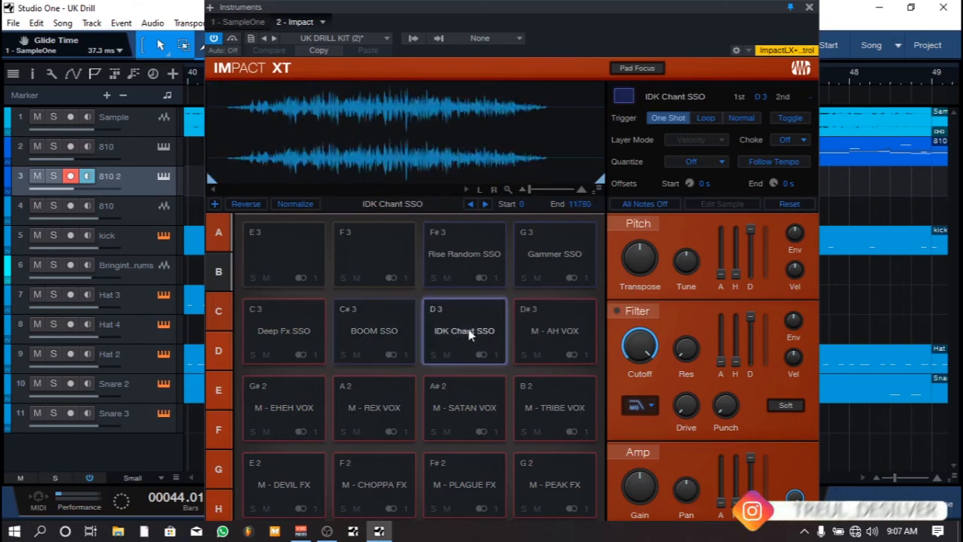
{"action": "left_click", "coordinate": [565, 339]}
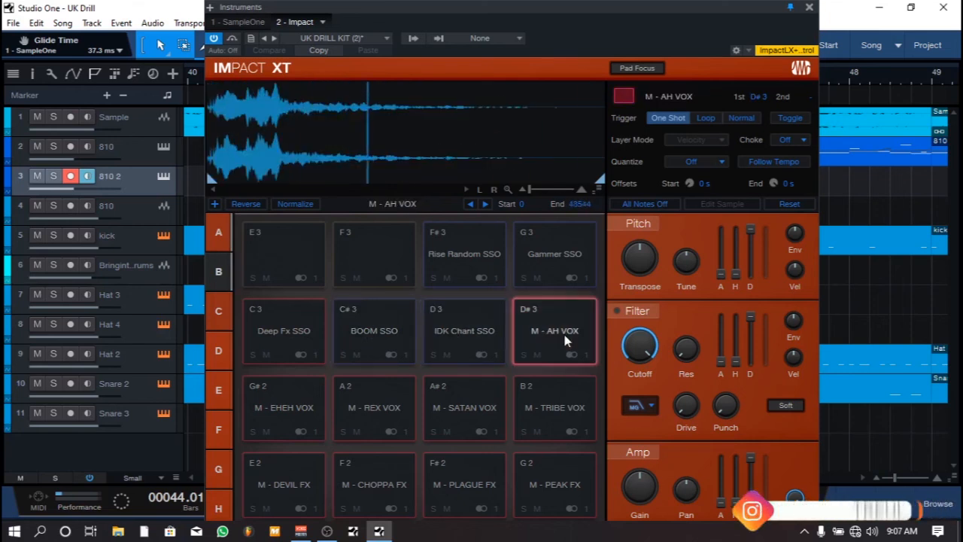
{"action": "left_click", "coordinate": [564, 337]}
{"action": "left_click", "coordinate": [541, 259]}
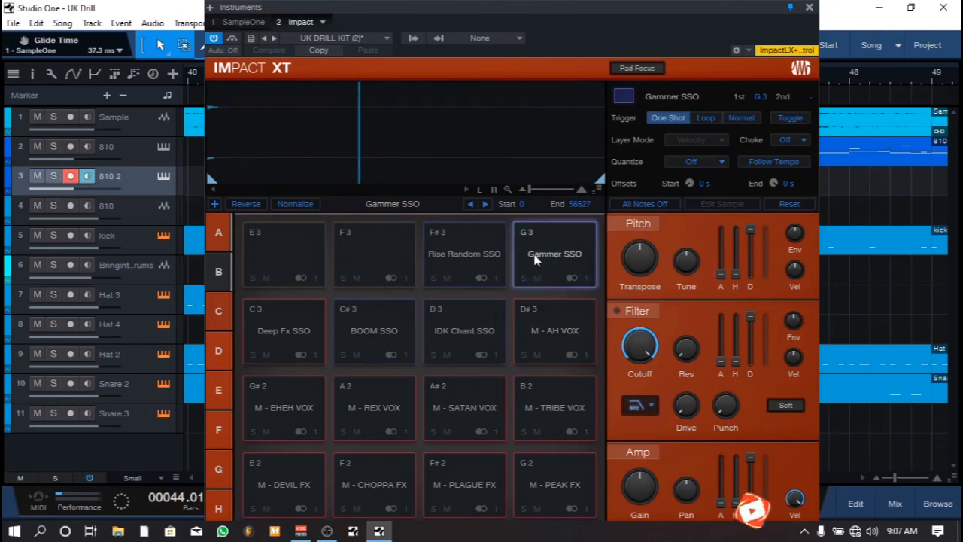
{"action": "left_click", "coordinate": [483, 253]}
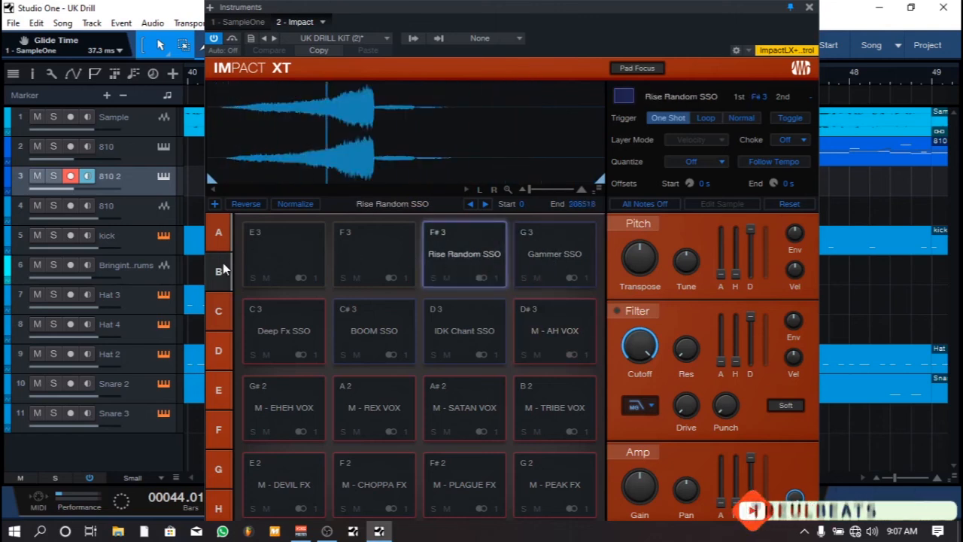
Check pad bank C for loaded sounds and return to bank A.
{"action": "left_click", "coordinate": [225, 240]}
{"action": "left_click", "coordinate": [222, 313]}
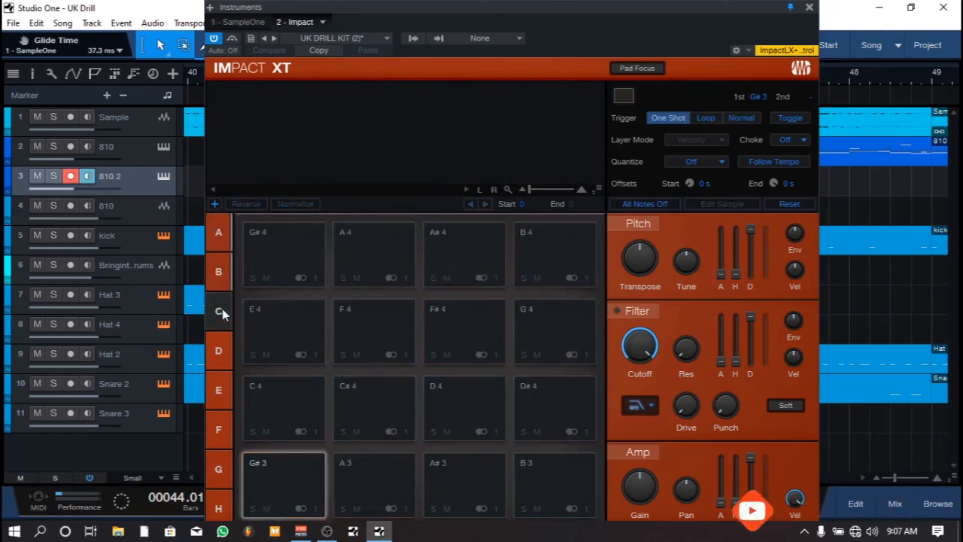
{"action": "left_click", "coordinate": [218, 232]}
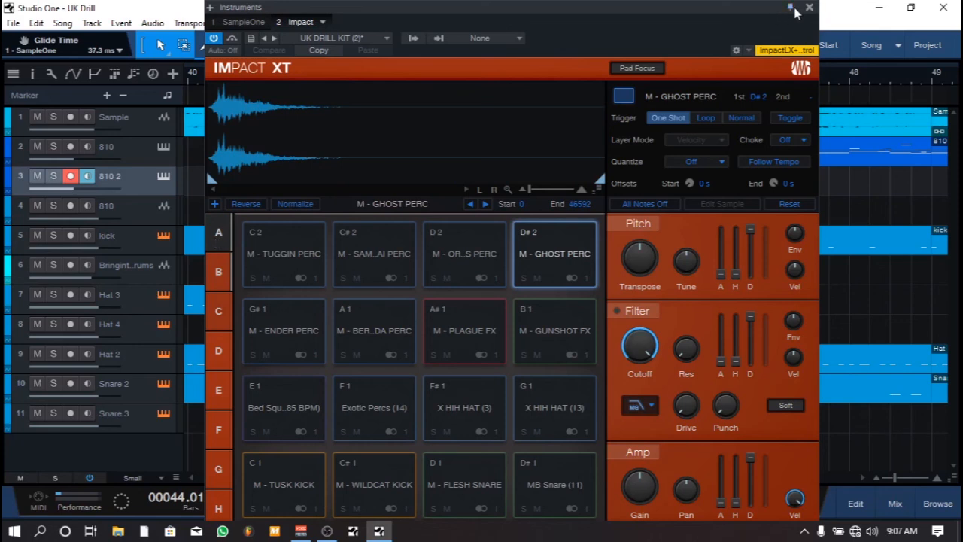
Shift the Impact XT window slightly sideways and switch to OBS.
{"action": "left_click_drag", "start_coordinate": [737, 20], "coordinate": [709, 6]}
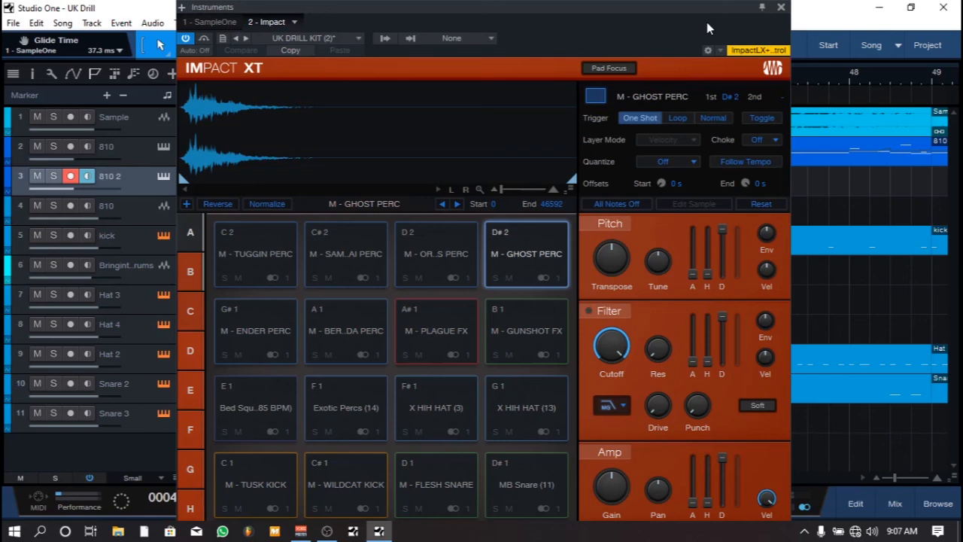
{"action": "left_click", "coordinate": [327, 530]}
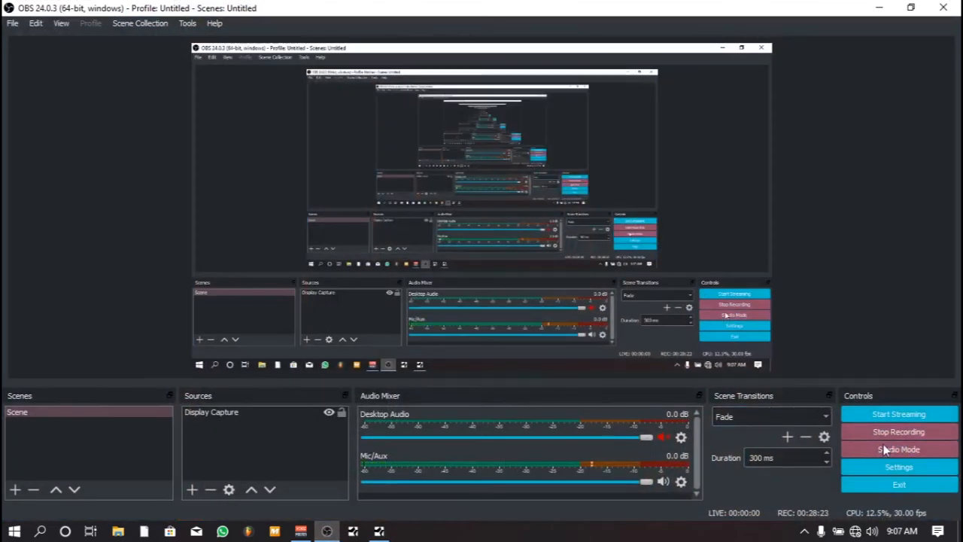